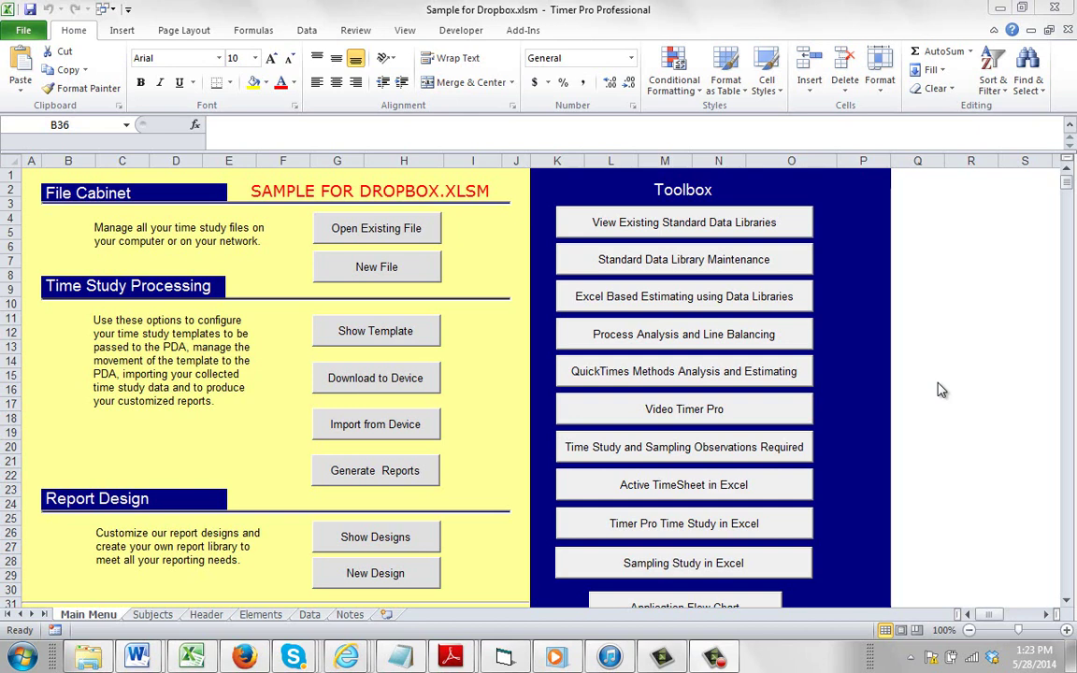
Step: View the iPad's installed apps in iTunes and close the iTunes window
{"action": "left_click", "coordinate": [612, 657]}
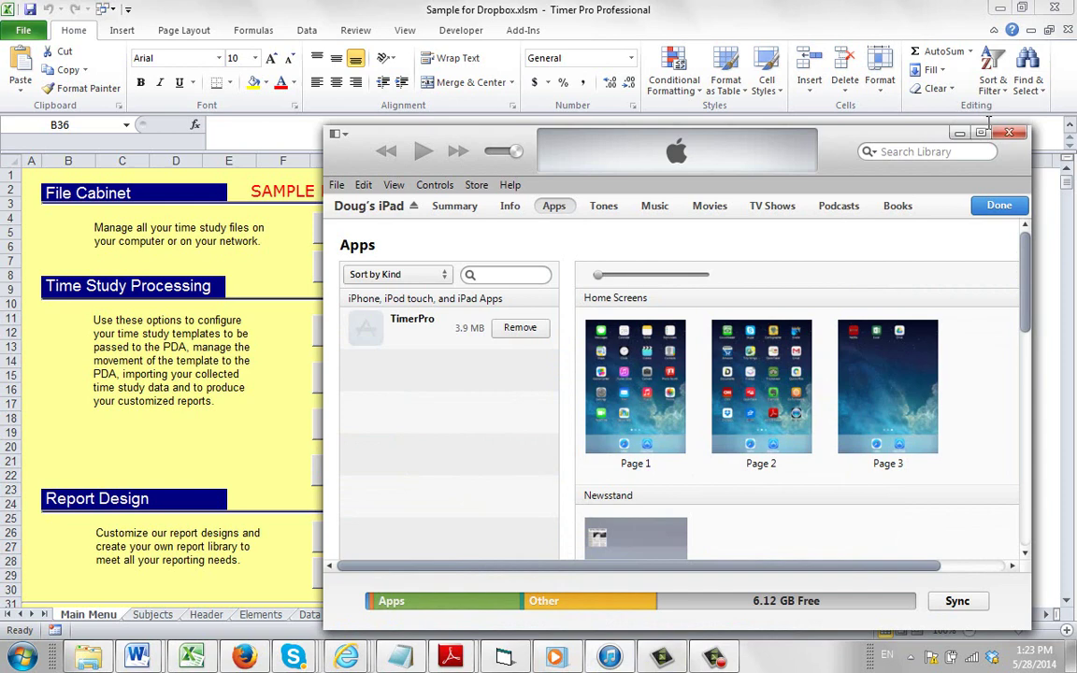
{"action": "left_click", "coordinate": [1014, 136]}
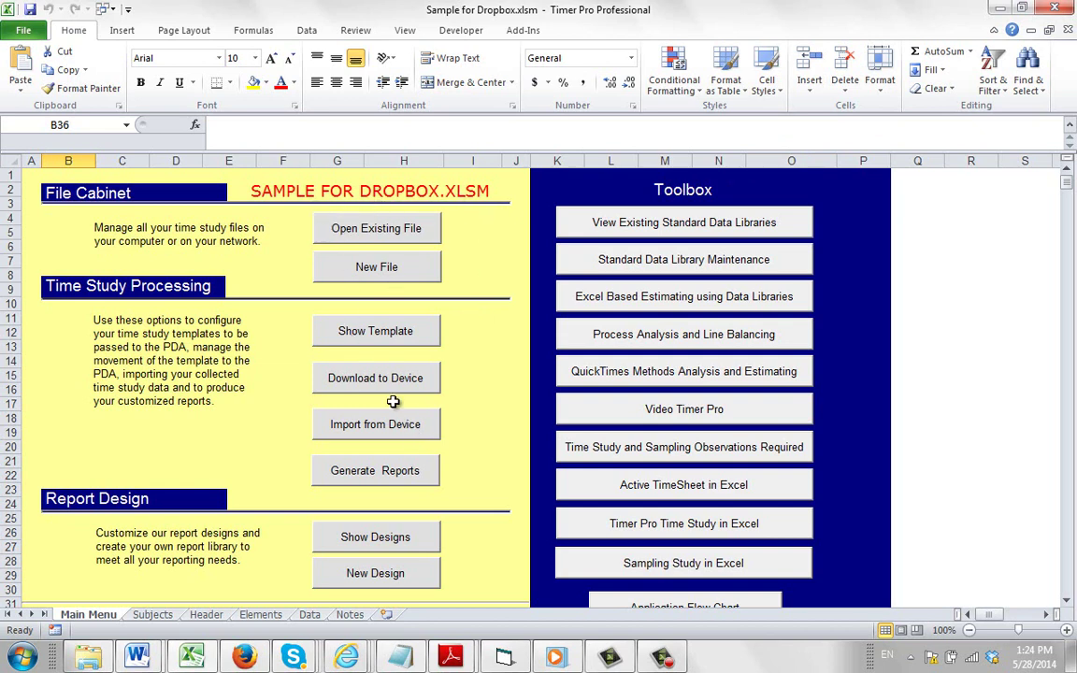
Step: Save the time study template for the iPad as Sample for Dropbox.db3 and inspect its files in the Templates for Device folder
{"action": "left_click", "coordinate": [360, 376]}
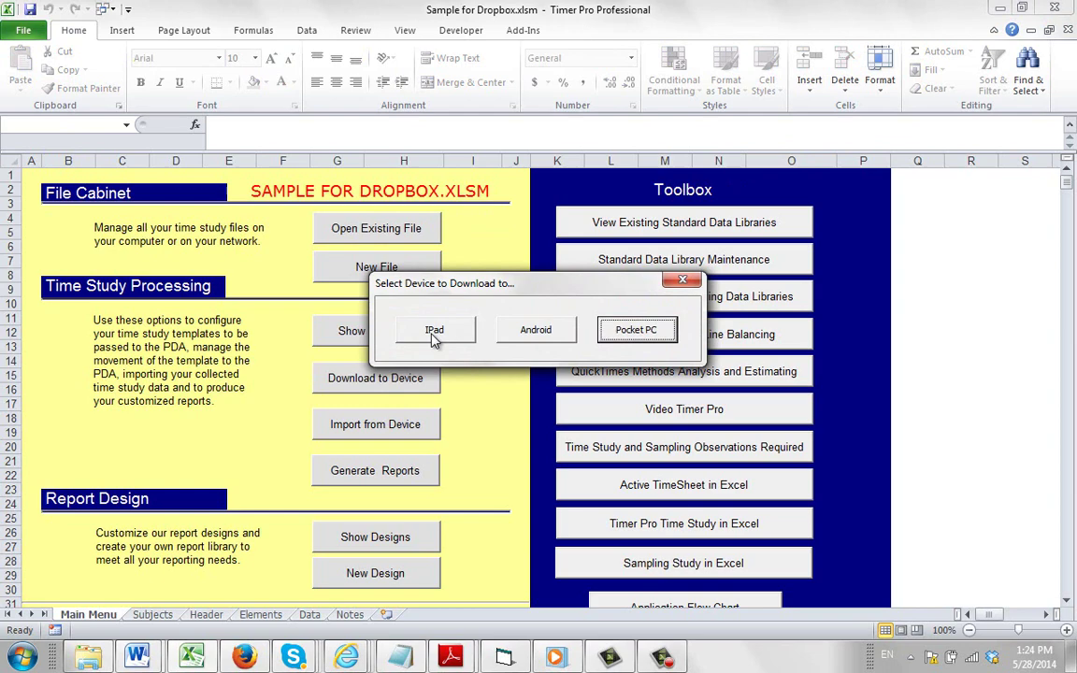
{"action": "left_click", "coordinate": [433, 336]}
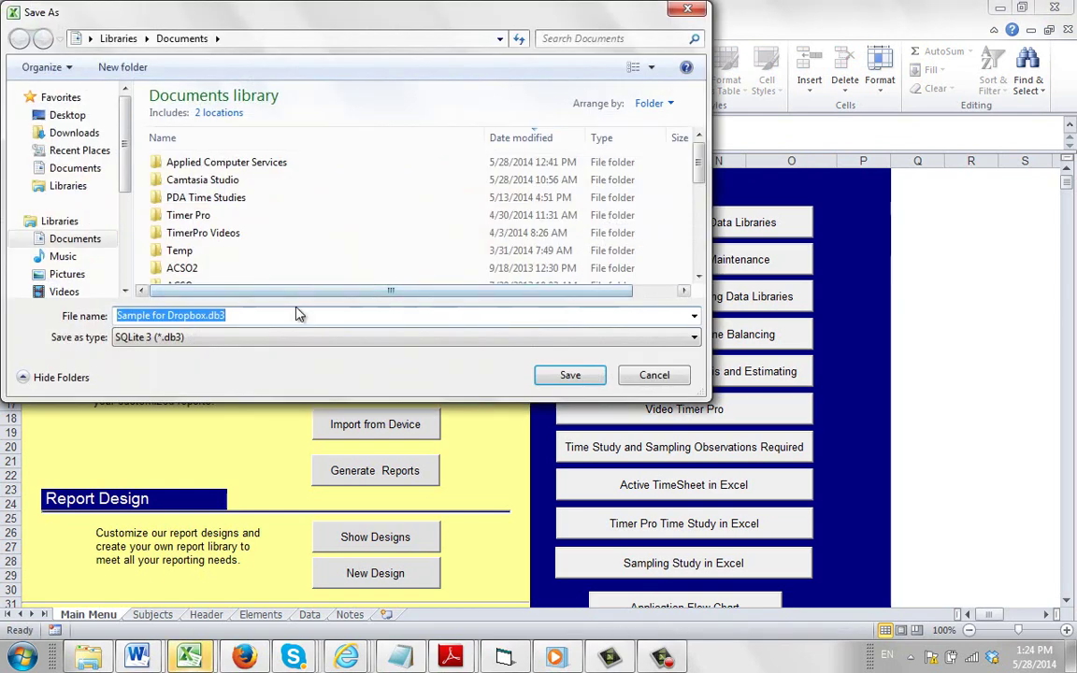
{"action": "left_click", "coordinate": [570, 375]}
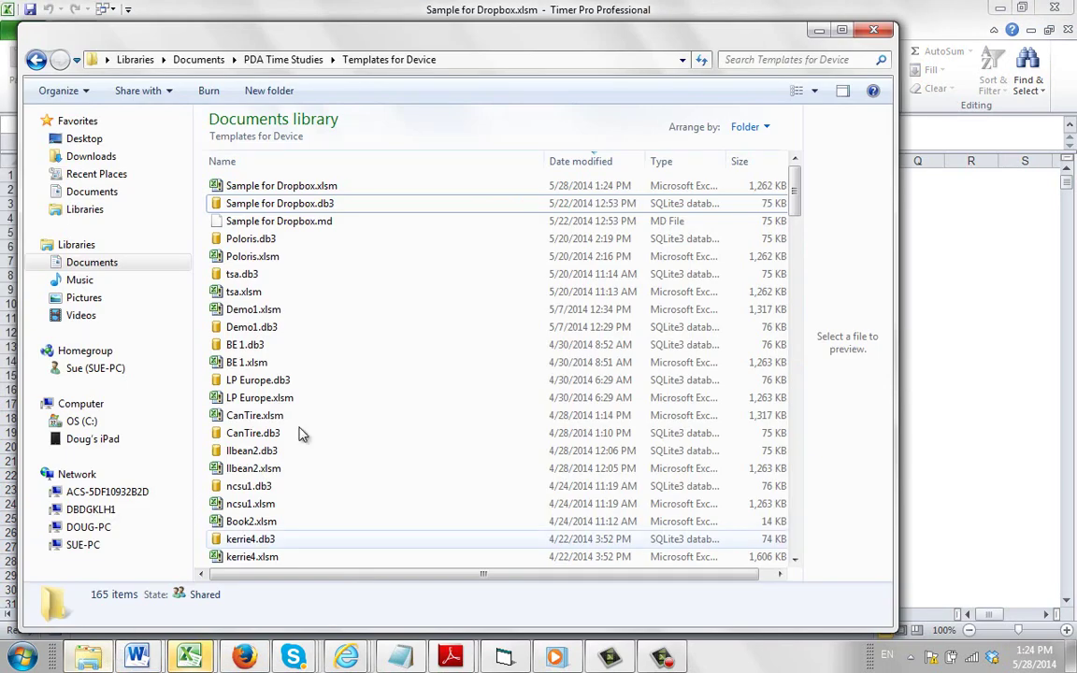
{"action": "left_click", "coordinate": [315, 189]}
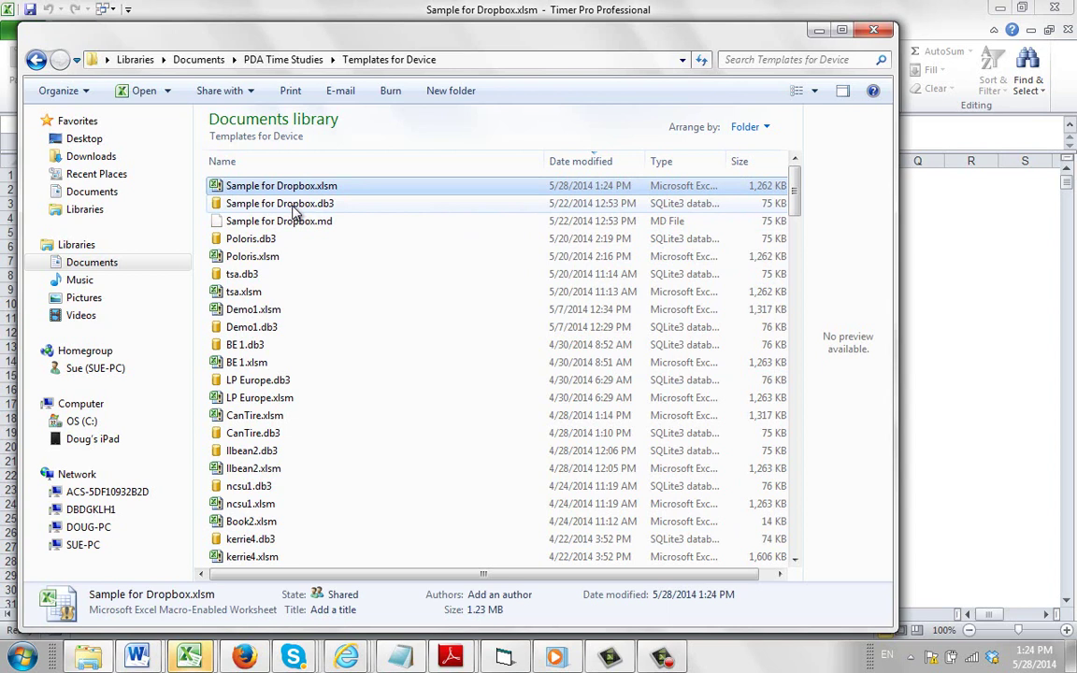
{"action": "left_click", "coordinate": [306, 205]}
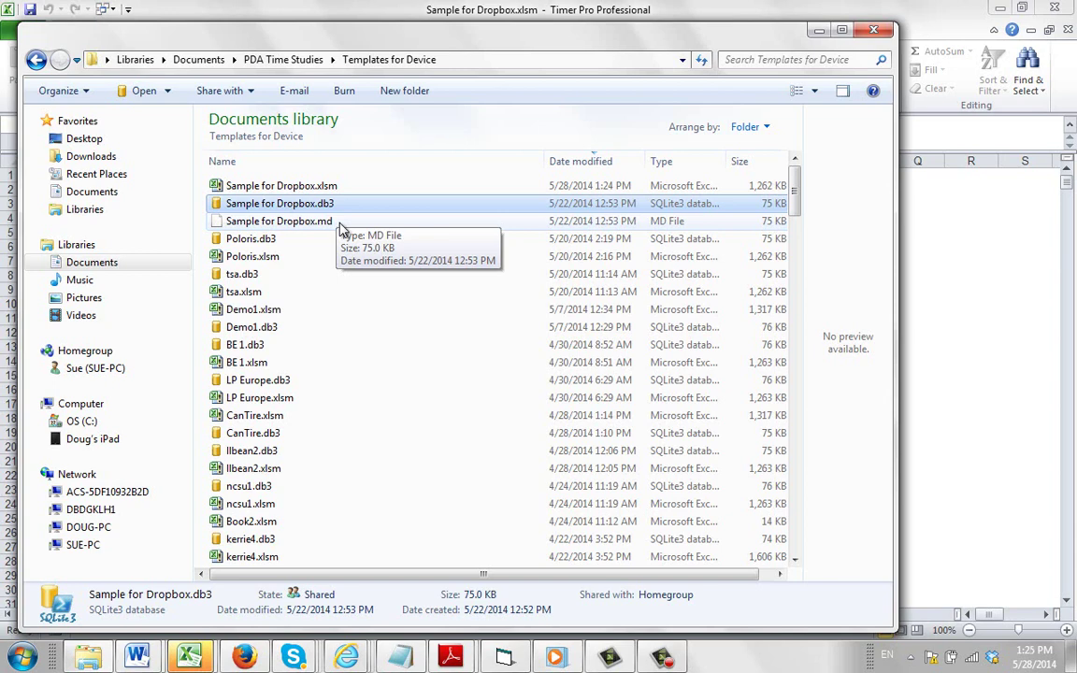
Step: Switch to the Dropbox page in Internet Explorer and open the Templates for the Device folder
{"action": "left_click", "coordinate": [346, 657]}
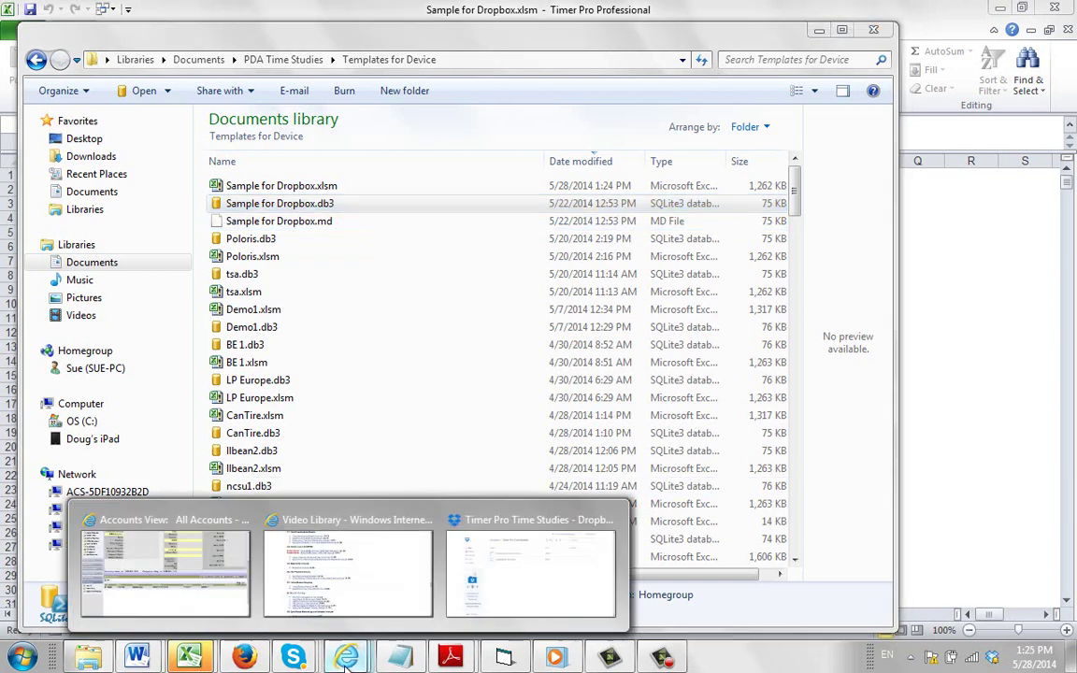
{"action": "left_click", "coordinate": [525, 570]}
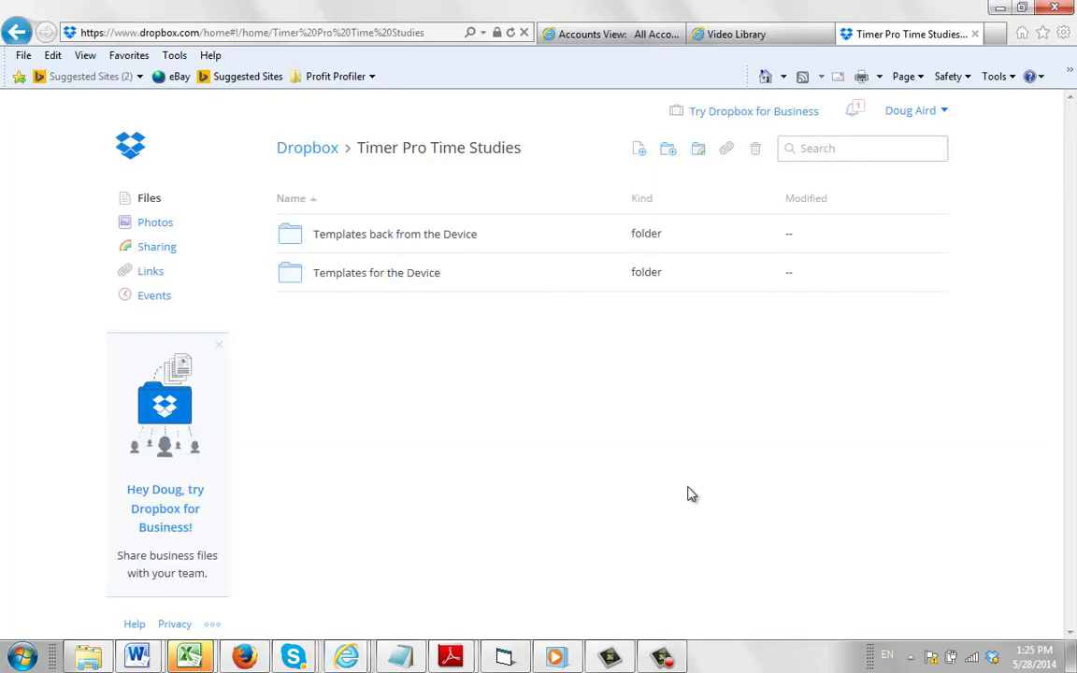
{"action": "left_click", "coordinate": [386, 273]}
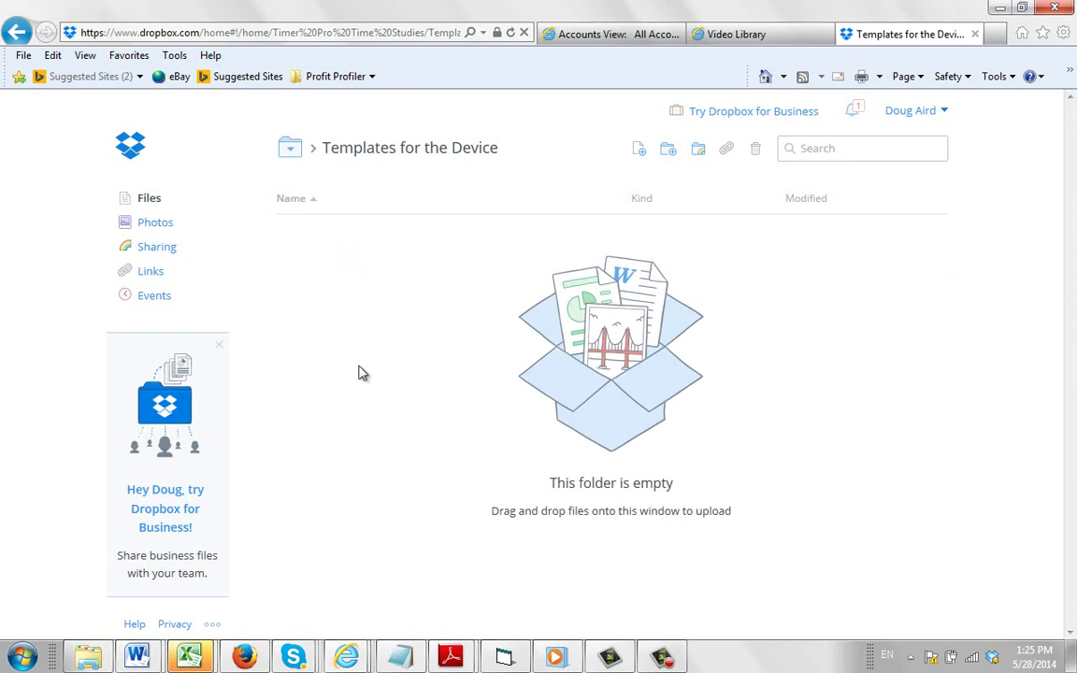
Step: Upload Sample for Dropbox.md from Documents > PDA Time Studies > Templates for Device to the open Dropbox folder
{"action": "left_click", "coordinate": [641, 154]}
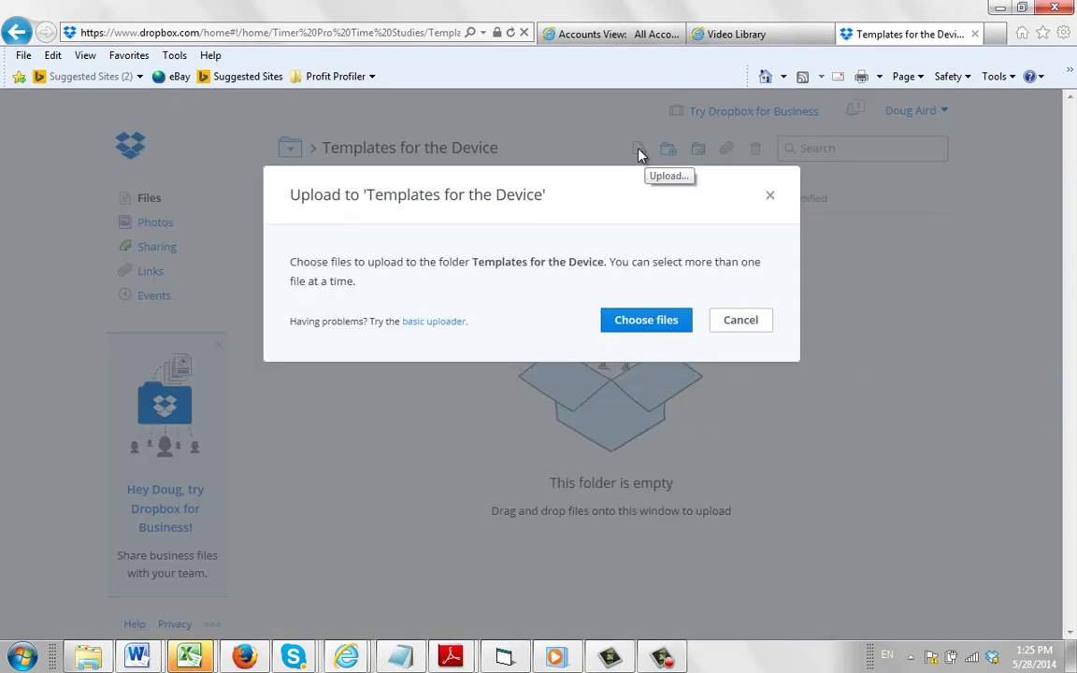
{"action": "left_click", "coordinate": [640, 323]}
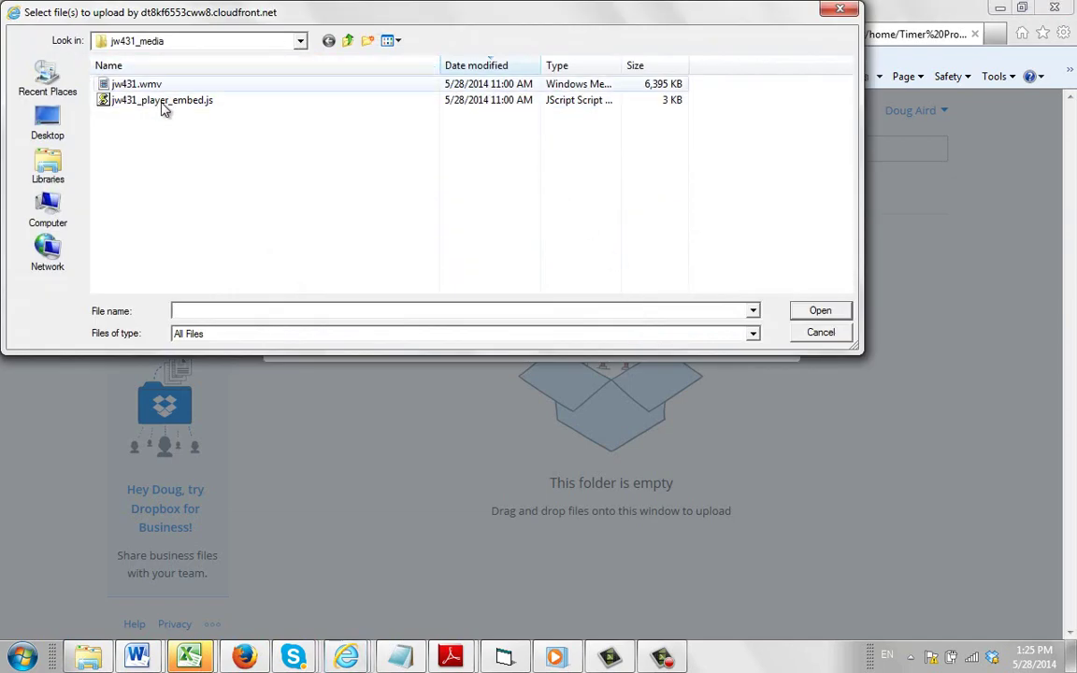
{"action": "left_click", "coordinate": [47, 171]}
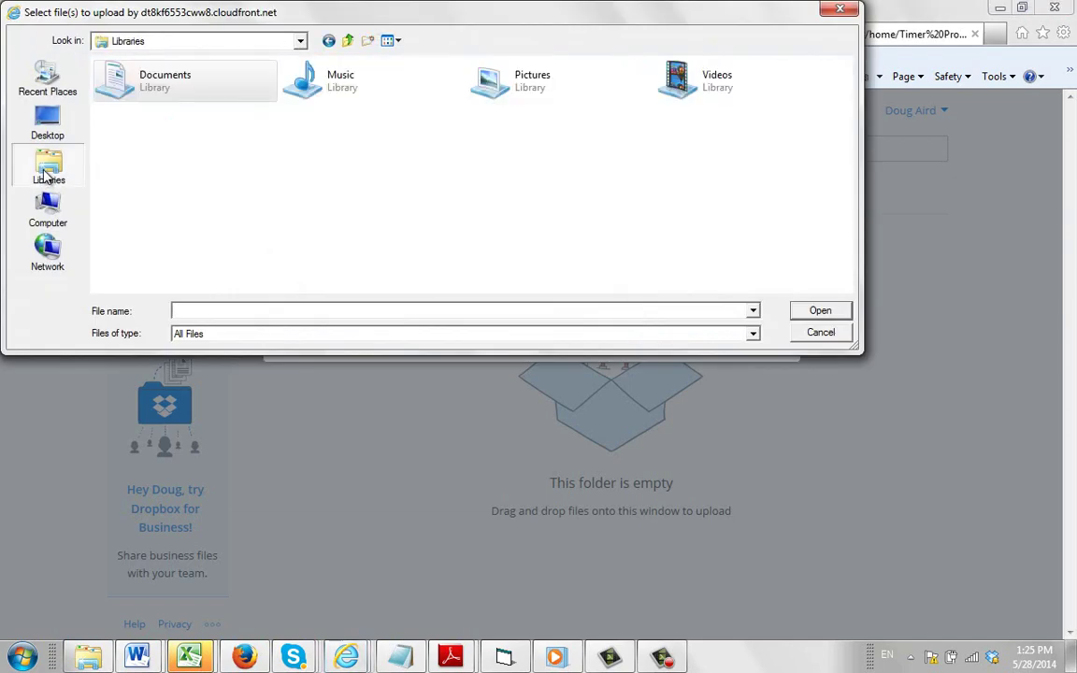
{"action": "double_click", "coordinate": [156, 94]}
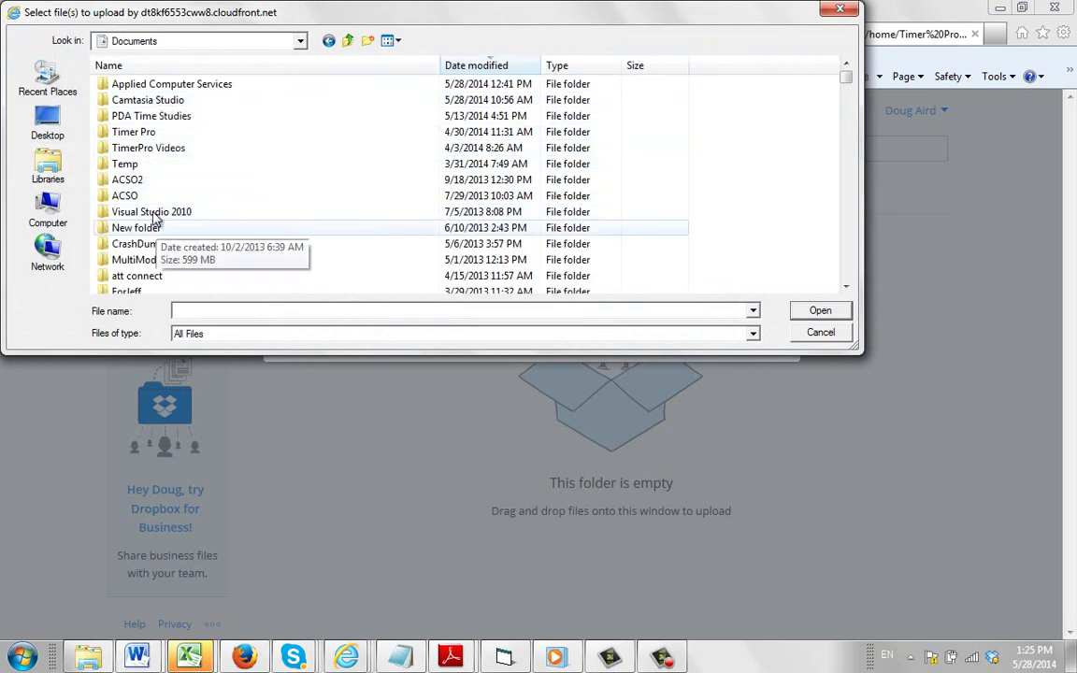
{"action": "double_click", "coordinate": [148, 116]}
{"action": "double_click", "coordinate": [171, 83]}
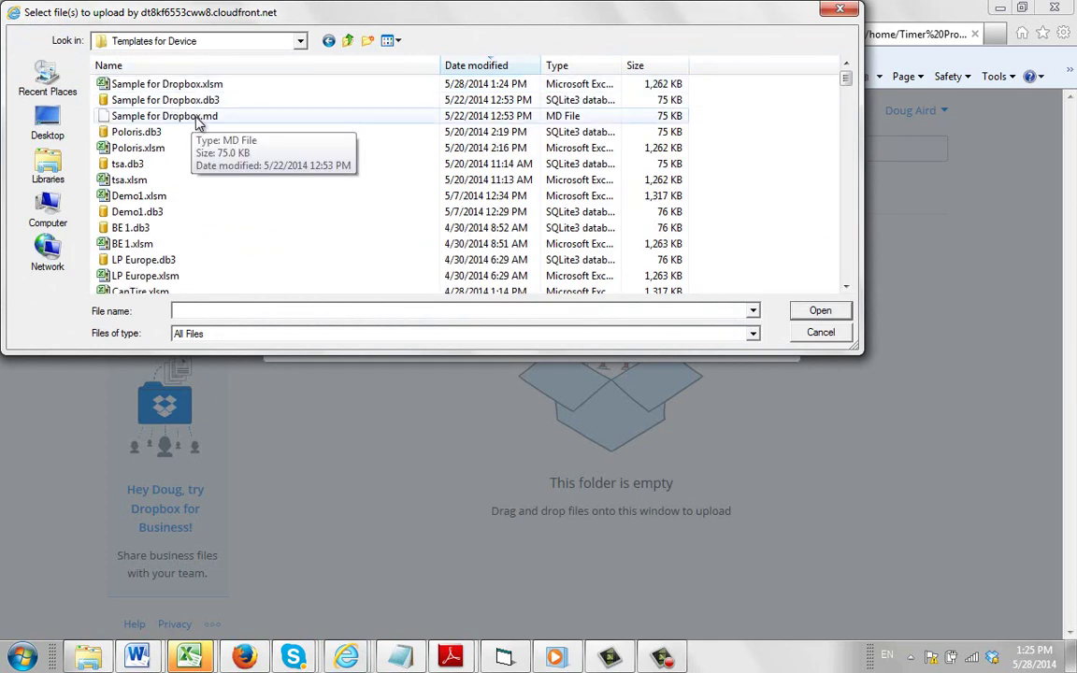
{"action": "left_click", "coordinate": [197, 122]}
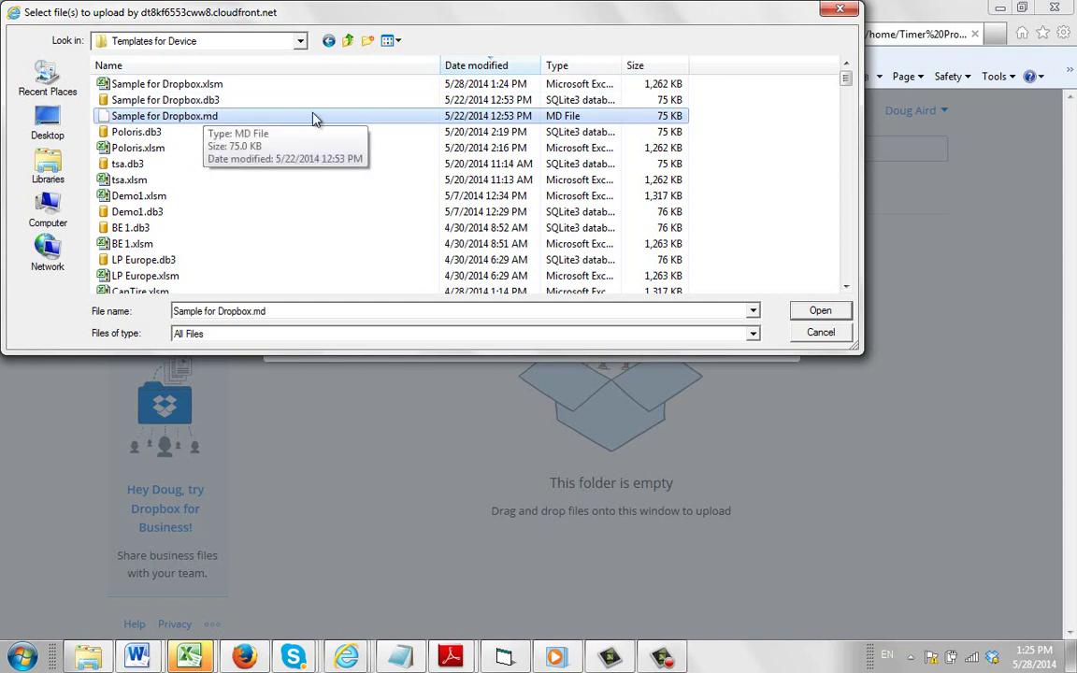
{"action": "left_click", "coordinate": [809, 315]}
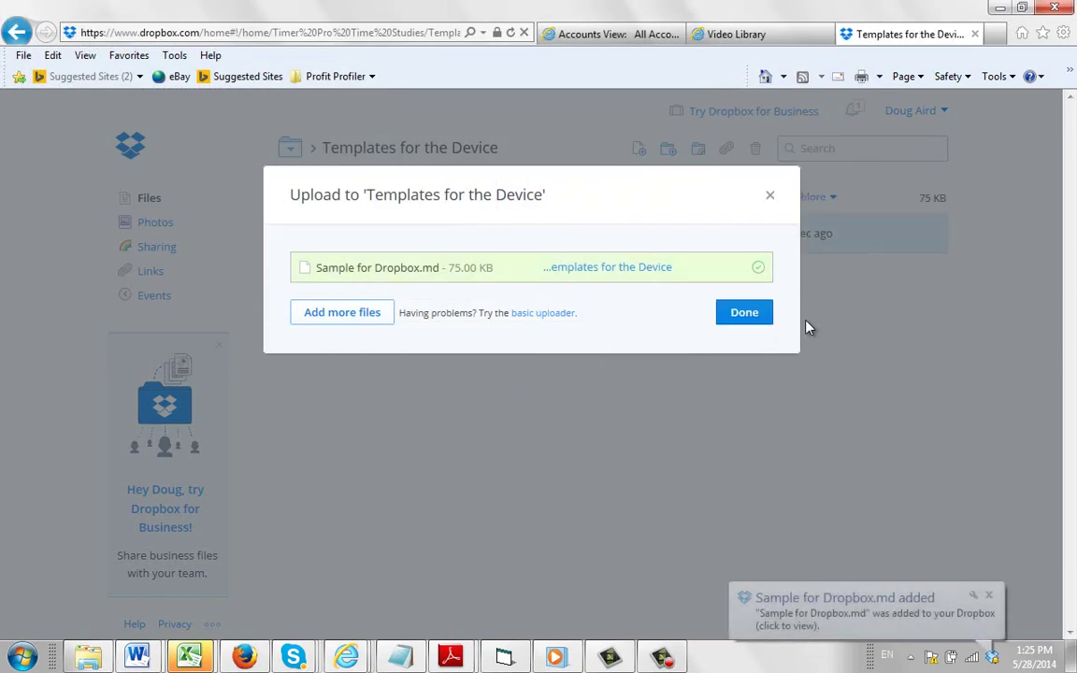
{"action": "left_click", "coordinate": [772, 196]}
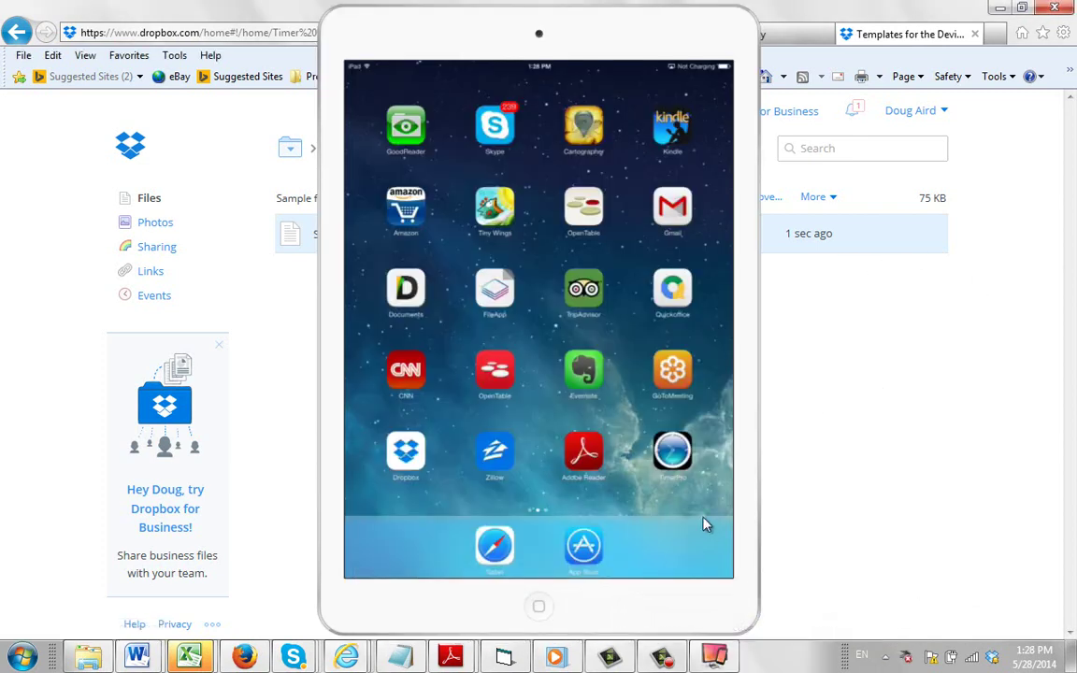
Step: Launch TimerPro on the mirrored iPad and open the Timer Pro Time Studies folder in its Dropbox listing
{"action": "left_click", "coordinate": [672, 456]}
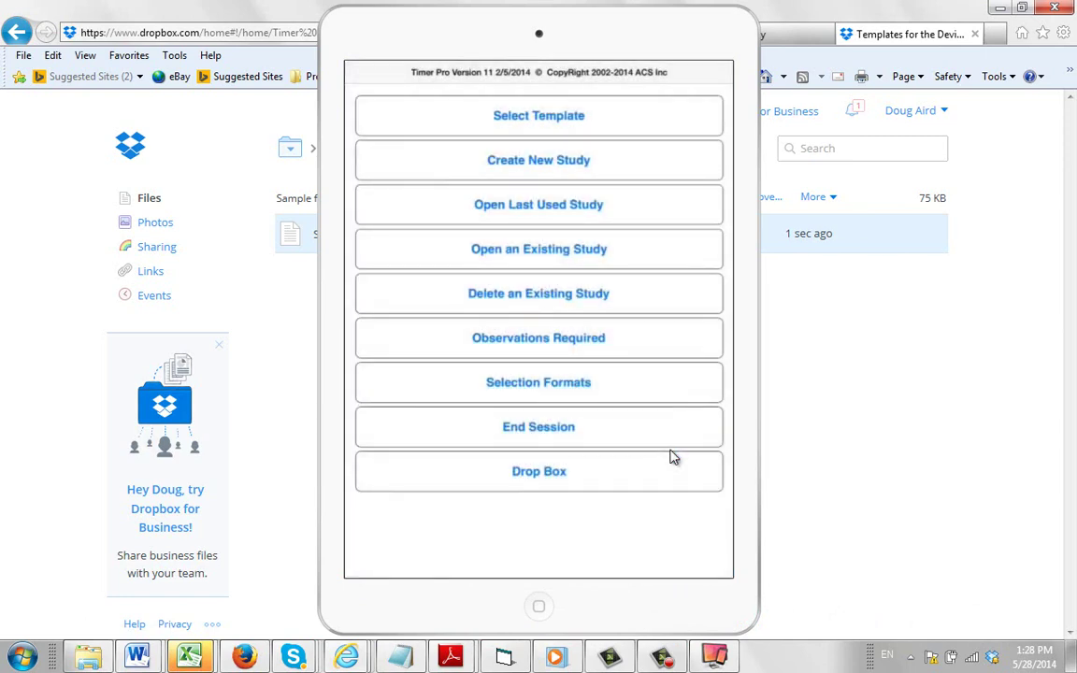
{"action": "left_click", "coordinate": [561, 481]}
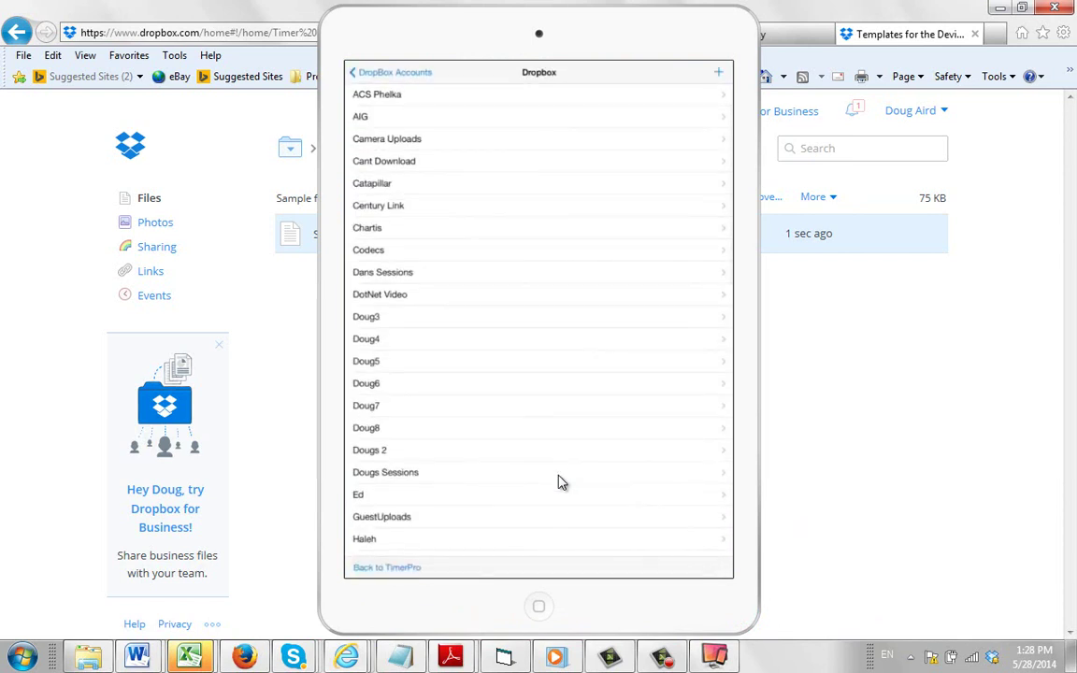
{"action": "scroll", "coordinate": [561, 481], "scroll_direction": "down", "scroll_amount": 10}
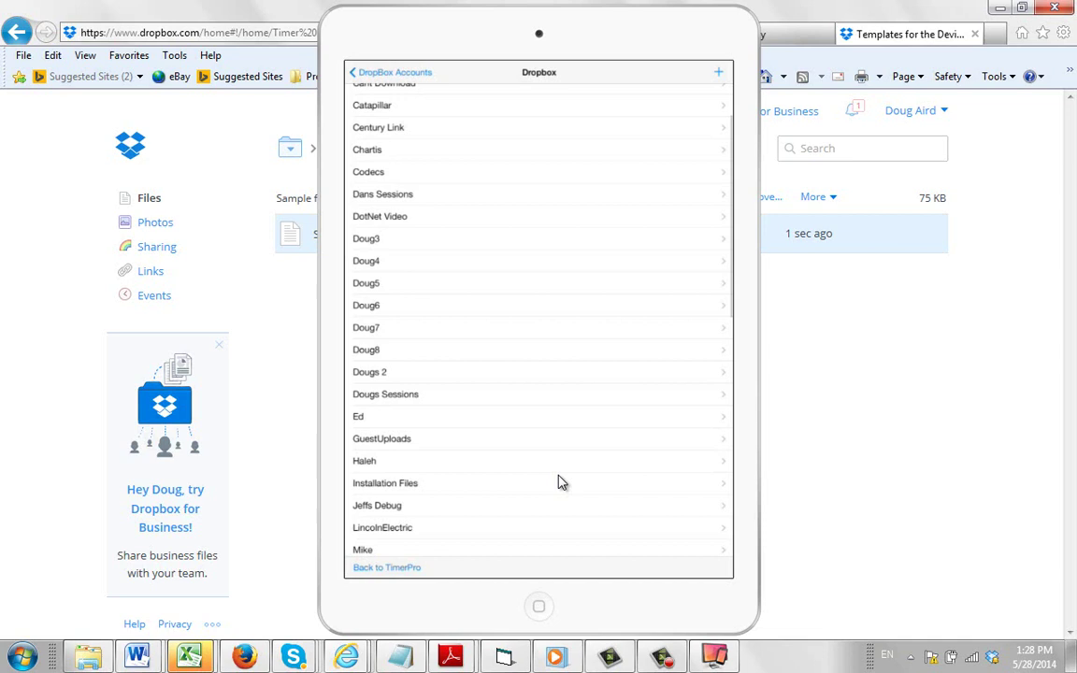
{"action": "scroll", "coordinate": [561, 481], "scroll_direction": "down", "scroll_amount": 5}
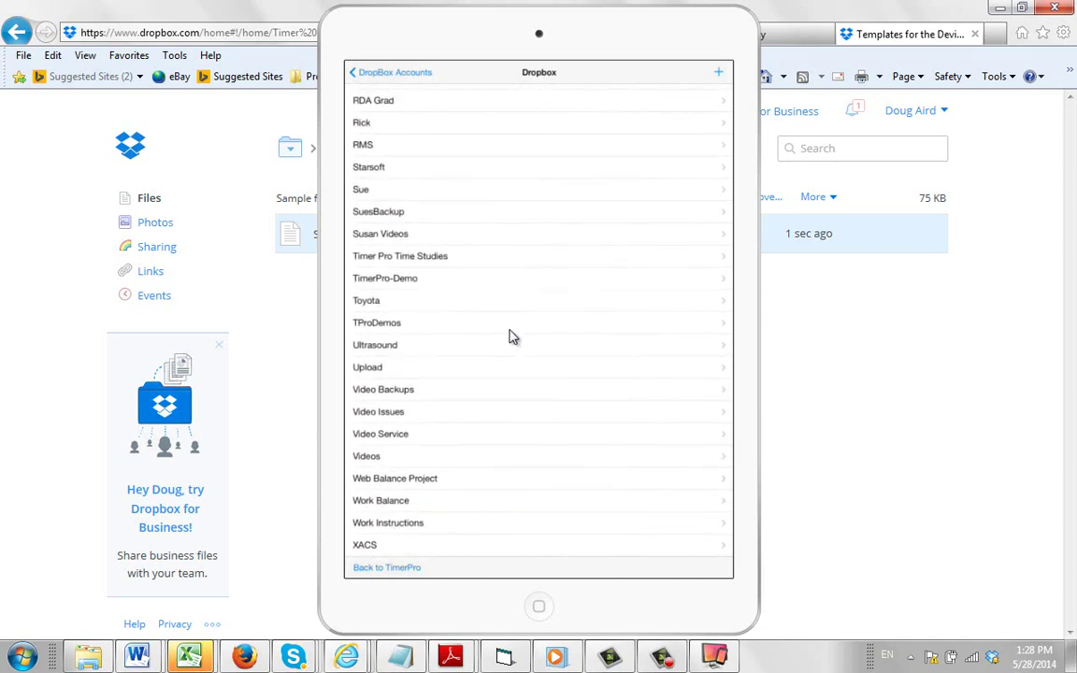
{"action": "left_click", "coordinate": [465, 258]}
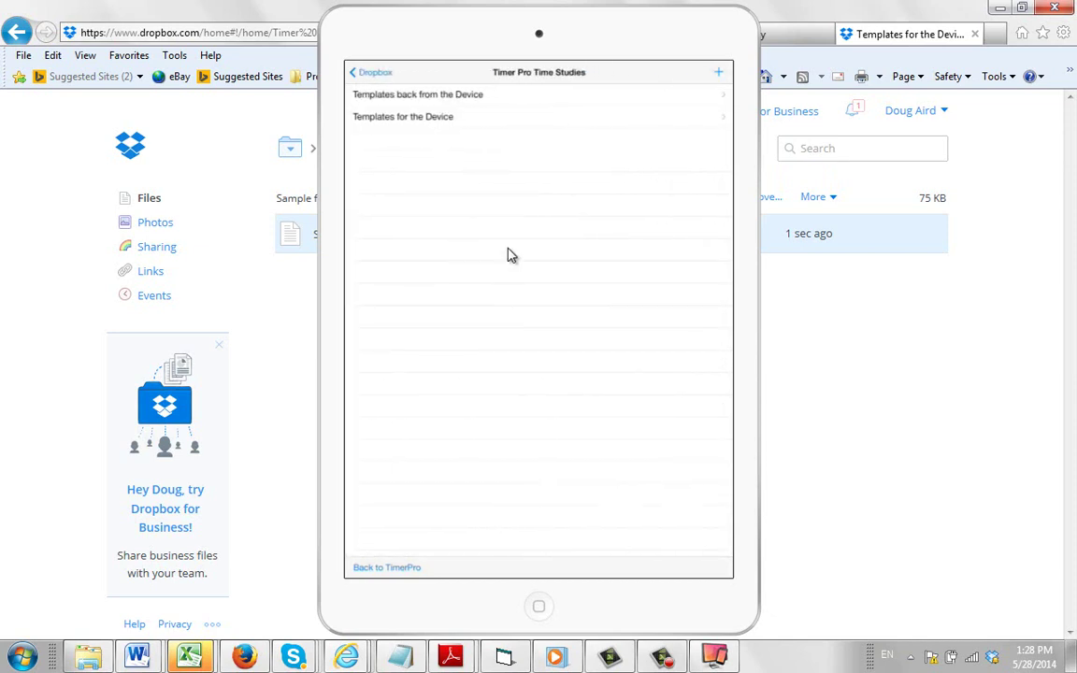
Step: Place the iPad view beside the Dropbox website and open the Templates for the Device folder in both
{"action": "left_click_drag", "start_coordinate": [536, 39], "coordinate": [771, 87]}
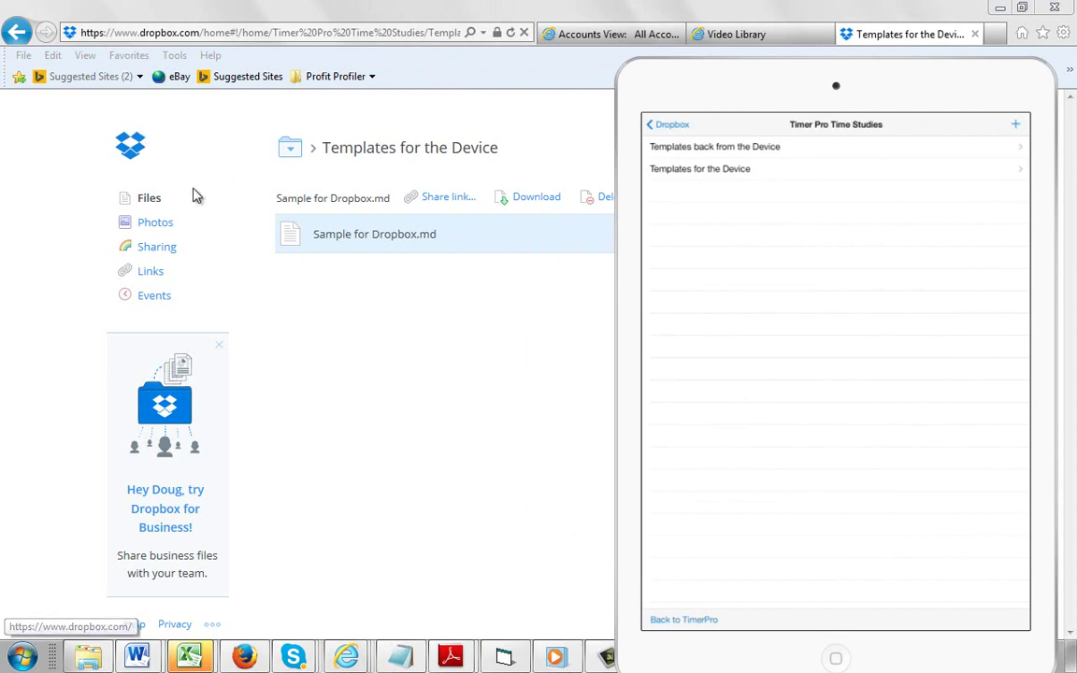
{"action": "left_click_drag", "start_coordinate": [733, 93], "coordinate": [694, 286]}
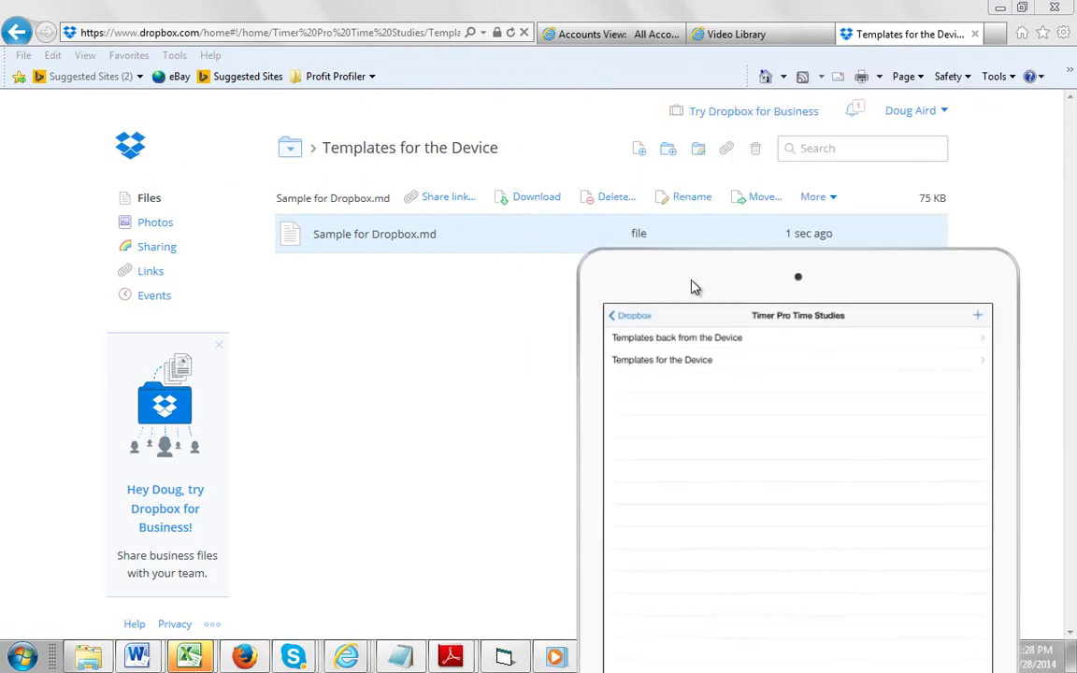
{"action": "left_click", "coordinate": [16, 32]}
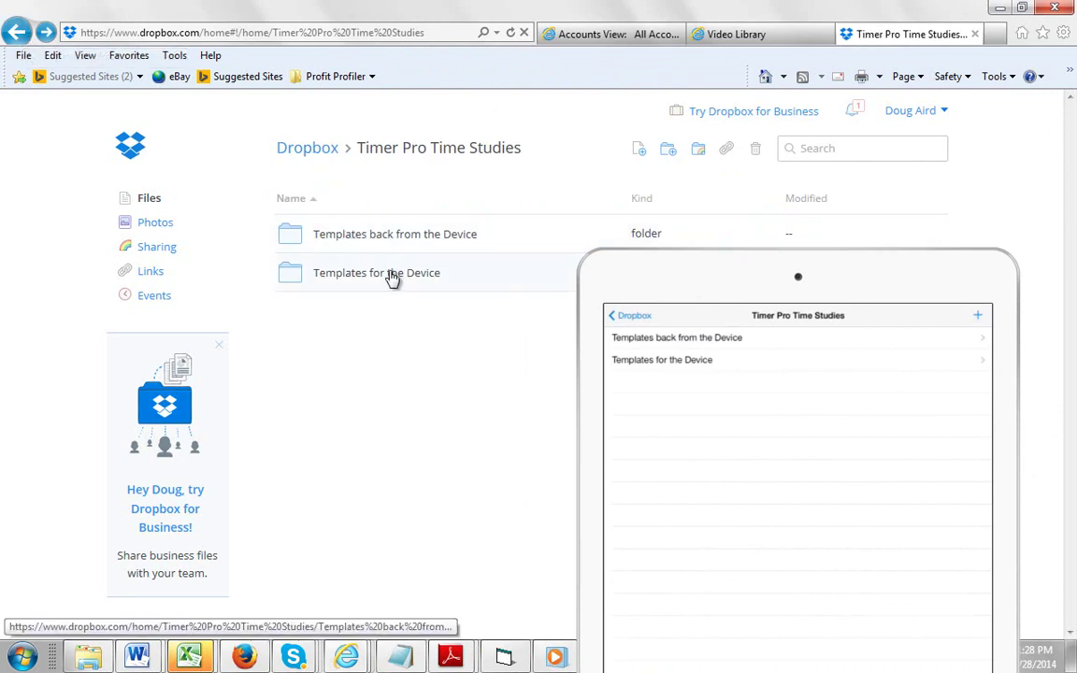
{"action": "left_click_drag", "start_coordinate": [733, 284], "coordinate": [727, 110]}
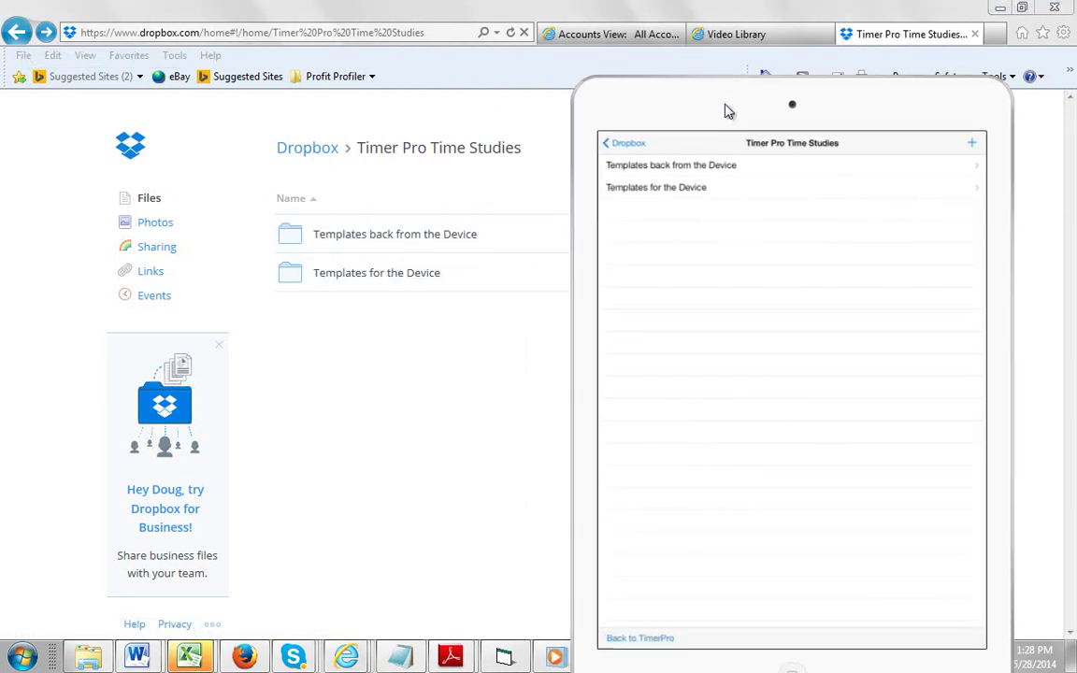
{"action": "left_click", "coordinate": [674, 198]}
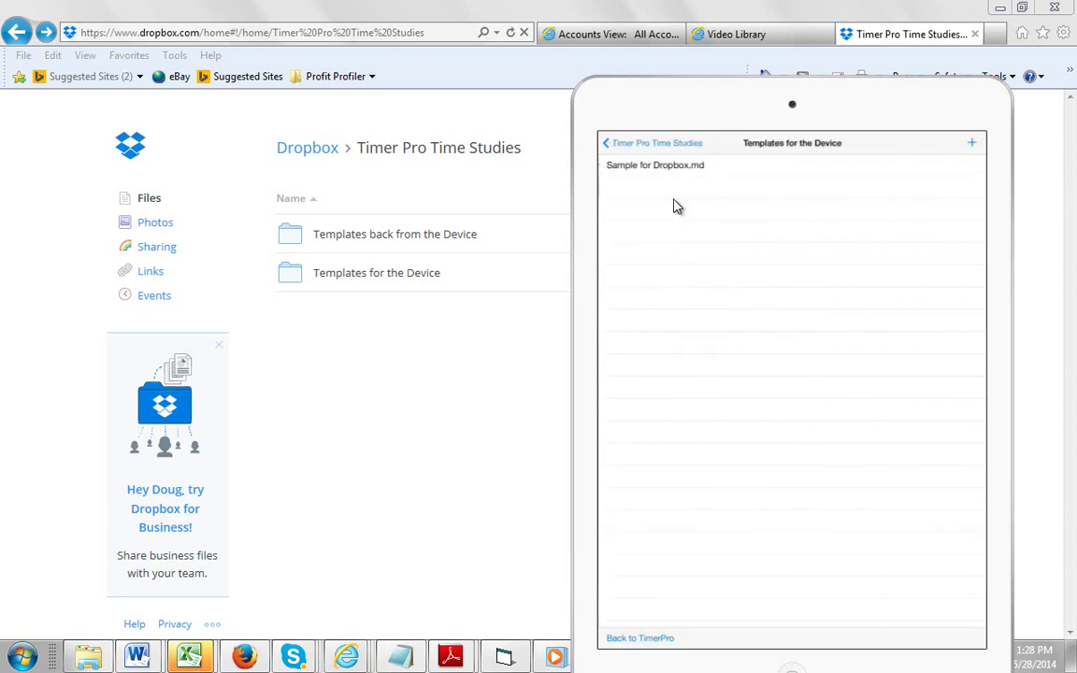
{"action": "left_click", "coordinate": [406, 283]}
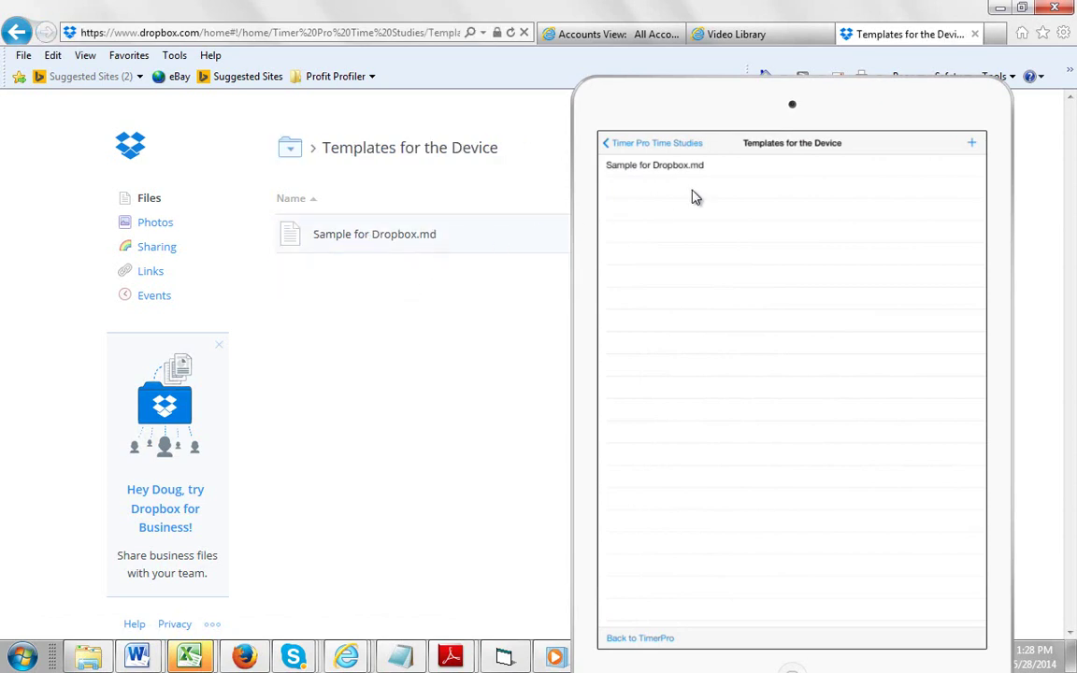
{"action": "left_click_drag", "start_coordinate": [704, 121], "coordinate": [637, 50]}
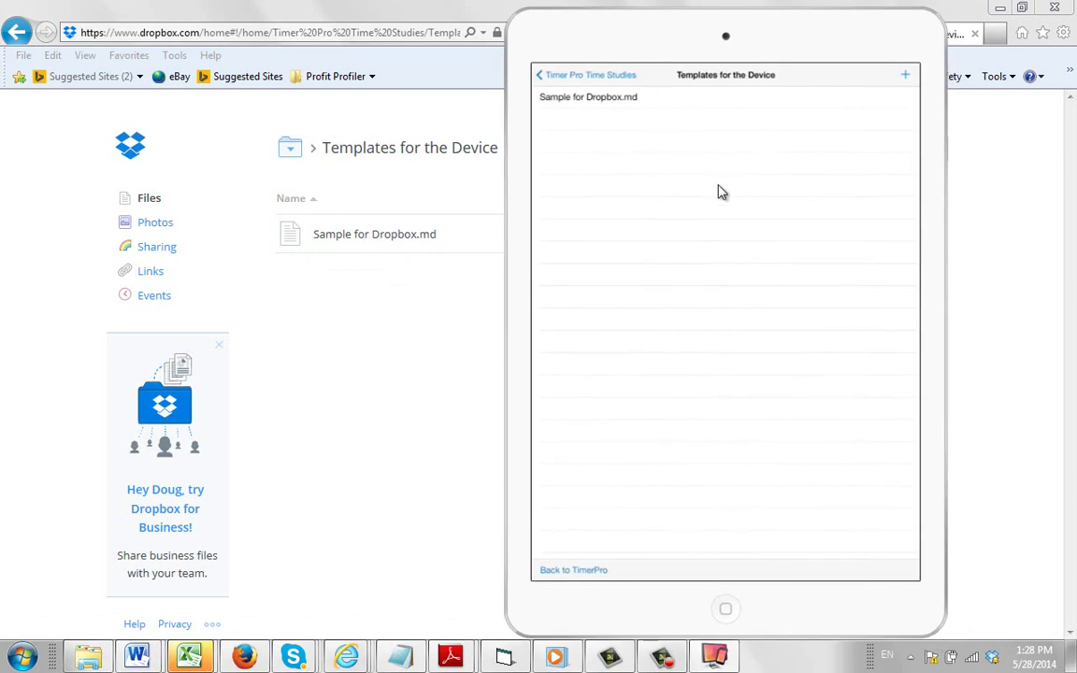
Step: Download Sample for Dropbox.md from the Dropbox folder to the iPad
{"action": "left_click", "coordinate": [603, 101]}
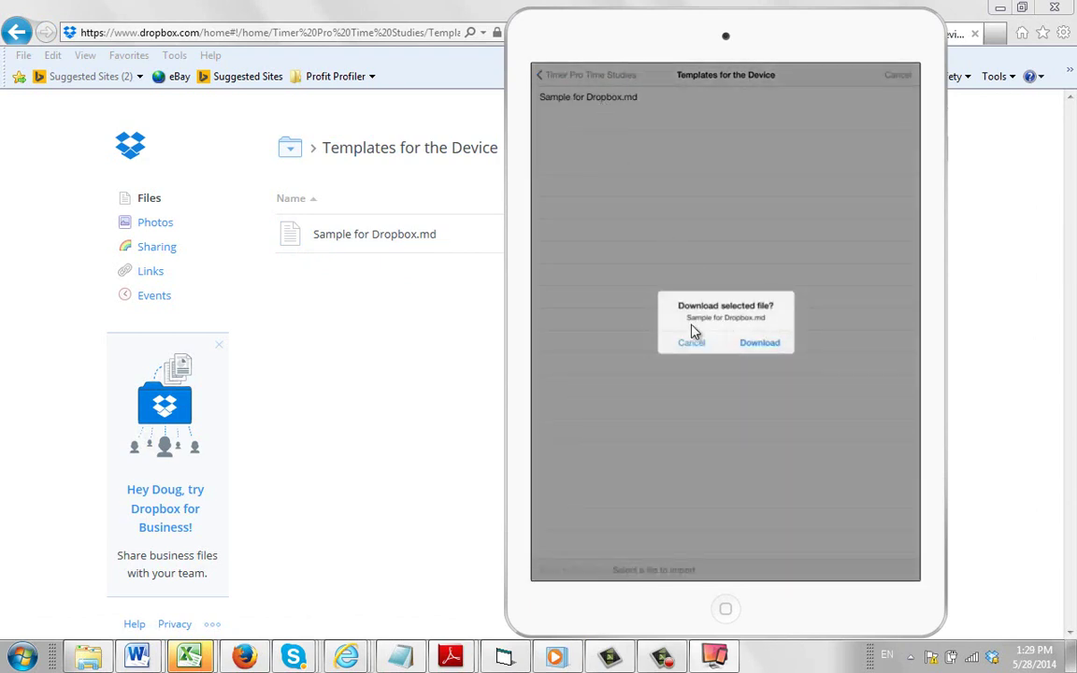
{"action": "left_click_drag", "start_coordinate": [694, 331], "coordinate": [748, 338]}
{"action": "left_click", "coordinate": [762, 358]}
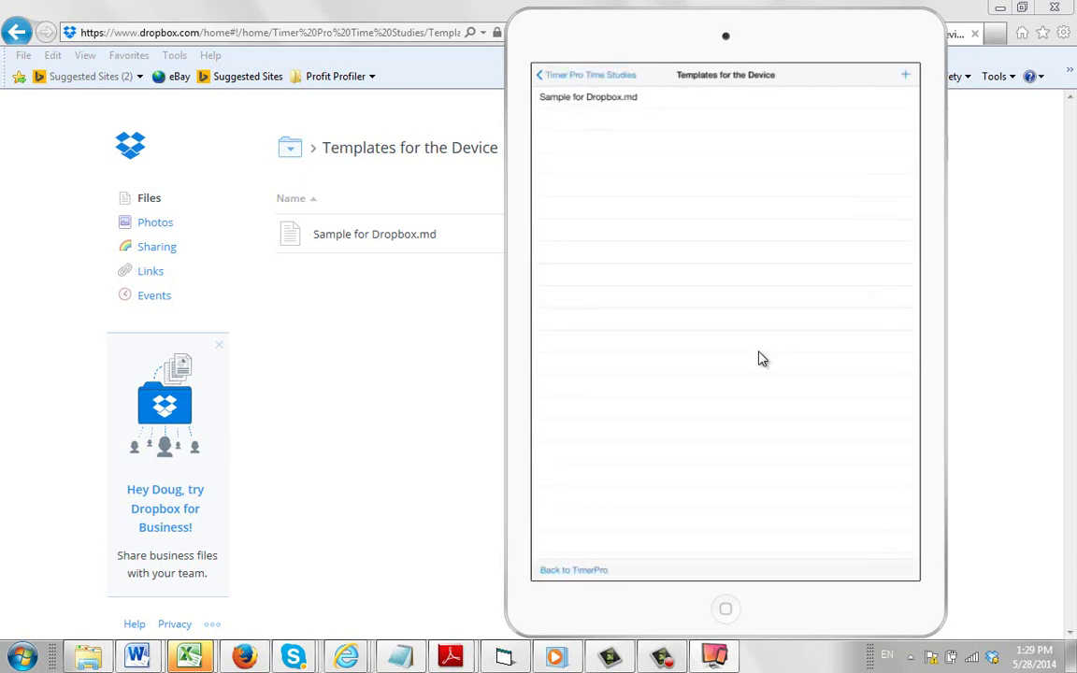
Step: Return to TimerPro on the iPad and create a new study named db1 from the Sample for Dropbox template
{"action": "left_click", "coordinate": [580, 570]}
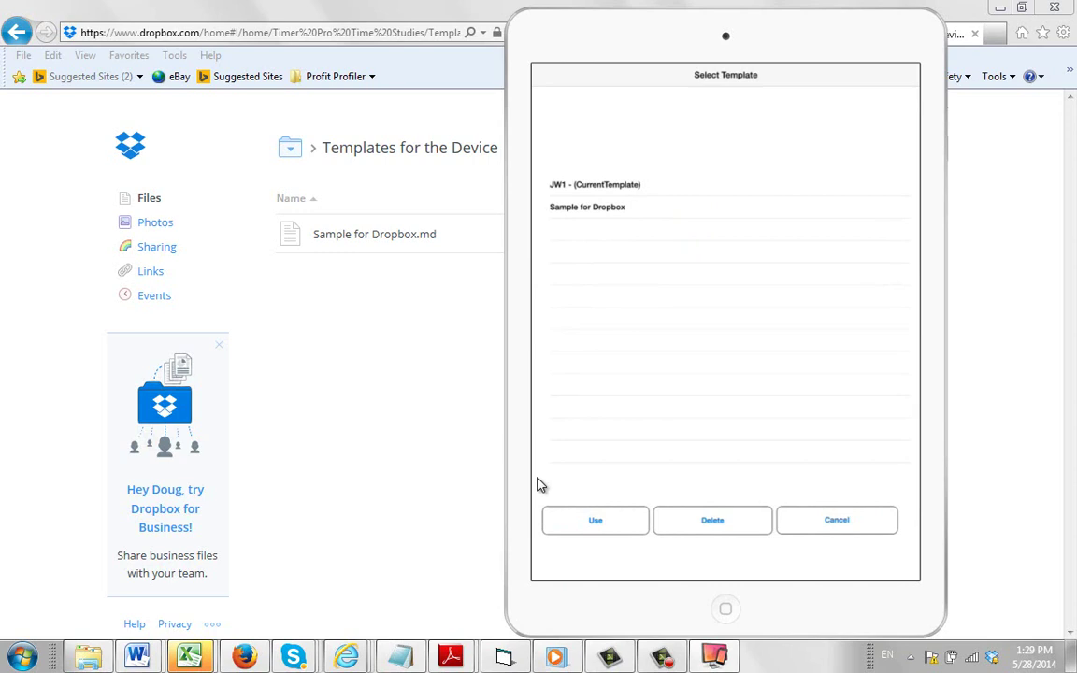
{"action": "left_click", "coordinate": [602, 216]}
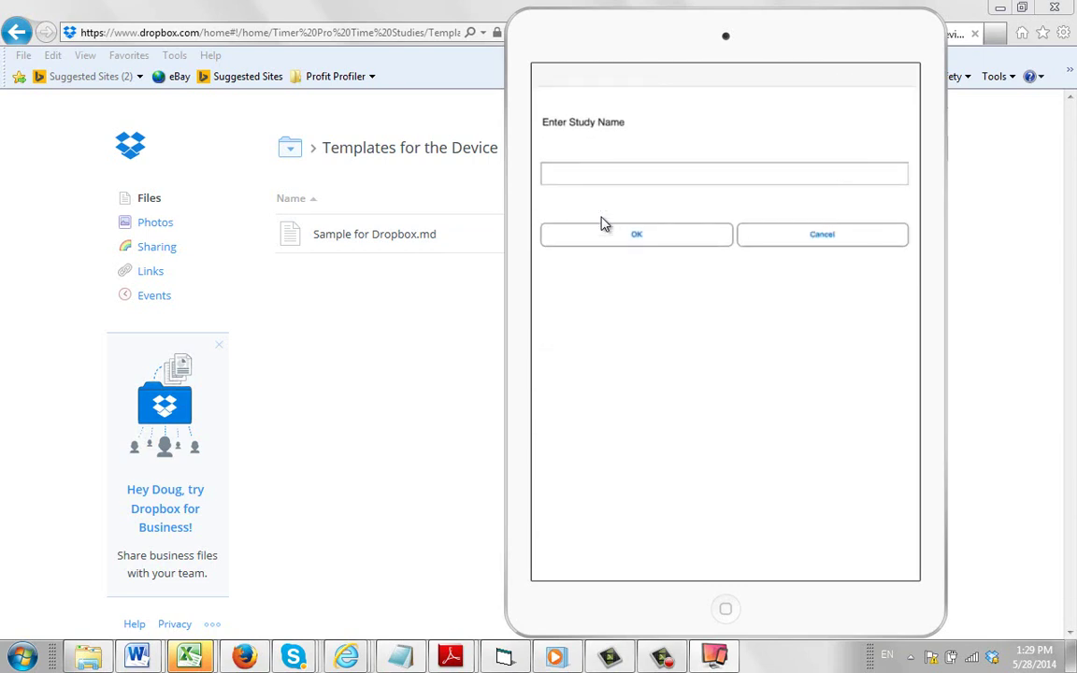
{"action": "type", "text": "db"}
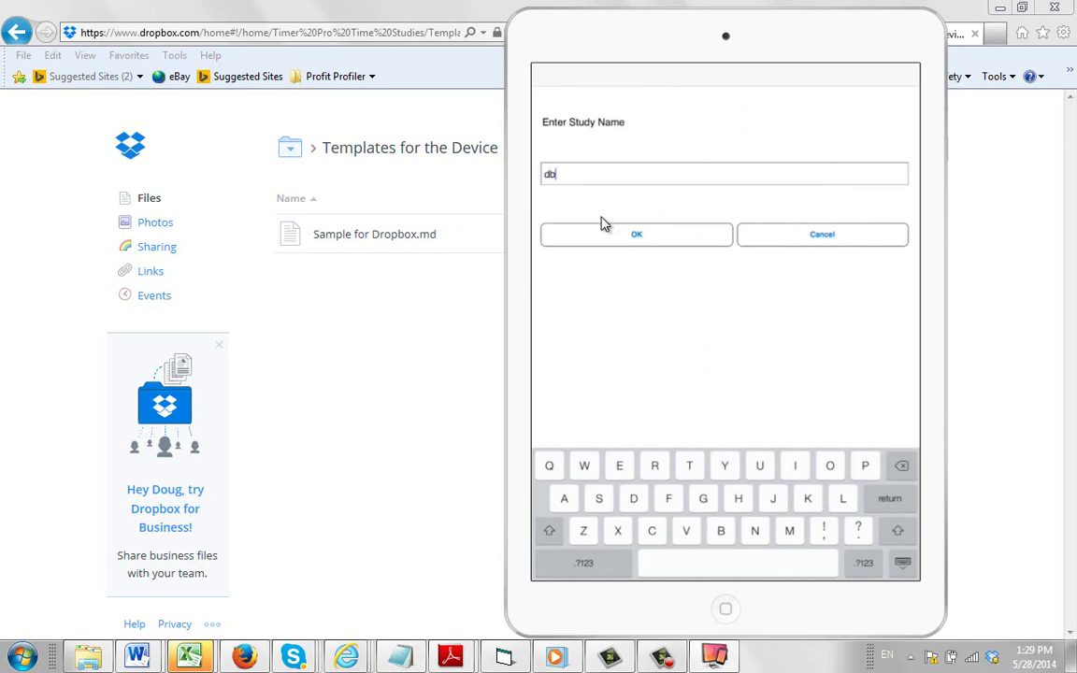
{"action": "type", "text": "1"}
{"action": "left_click", "coordinate": [603, 226]}
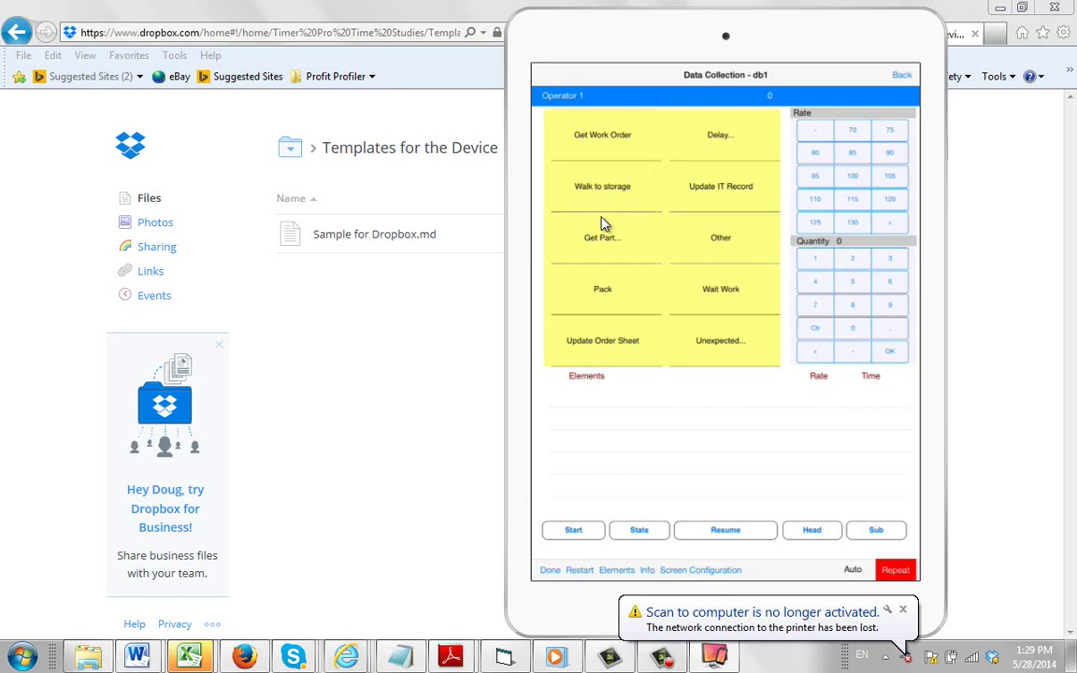
{"action": "left_click", "coordinate": [902, 609]}
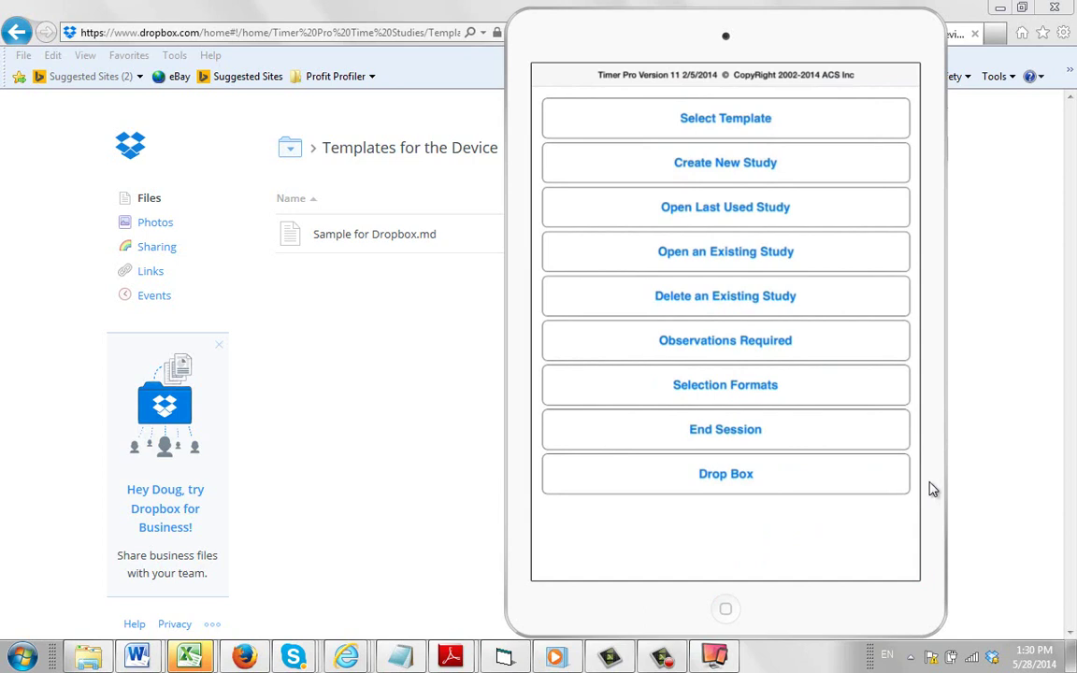
Step: Upload the Sample for Dropbox template from the iPad to the Dropbox folder Timer Pro Time Studies > Templates back from the Device
{"action": "left_click", "coordinate": [762, 478]}
{"action": "scroll", "coordinate": [762, 477], "scroll_direction": "down", "scroll_amount": 10}
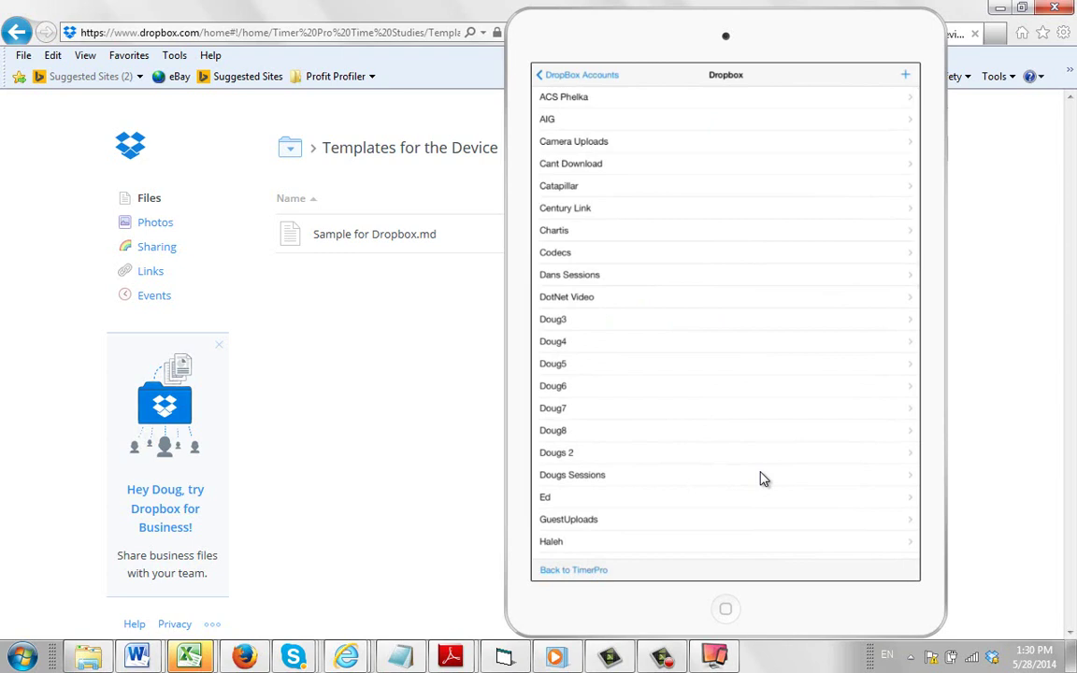
{"action": "scroll", "coordinate": [761, 478], "scroll_direction": "down", "scroll_amount": 2}
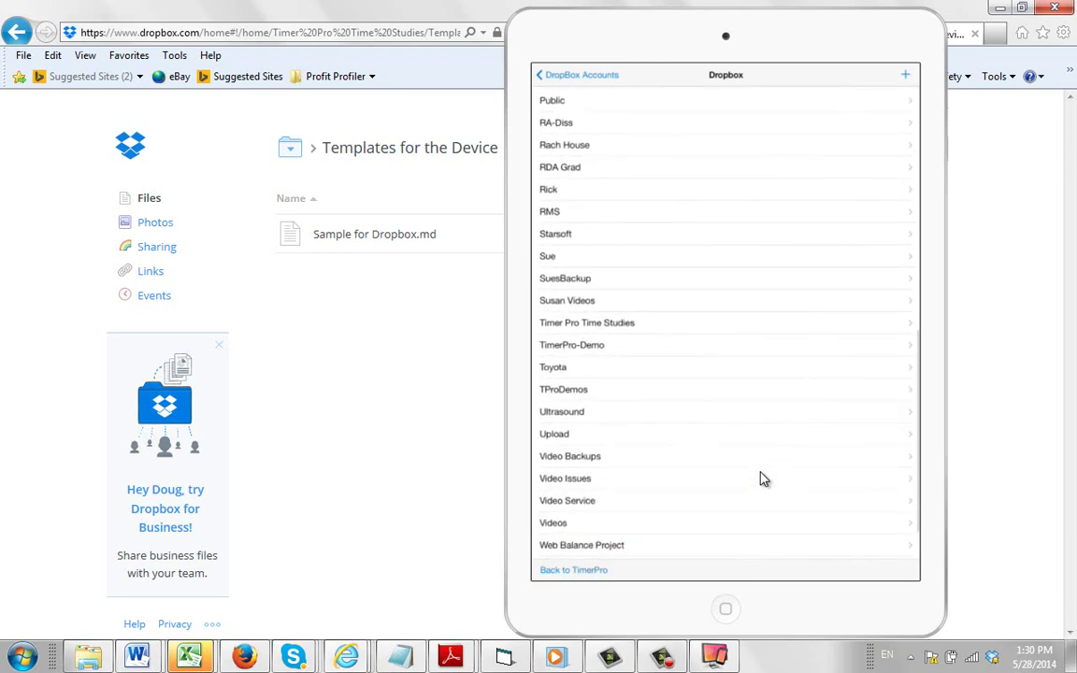
{"action": "scroll", "coordinate": [762, 478], "scroll_direction": "up", "scroll_amount": 10}
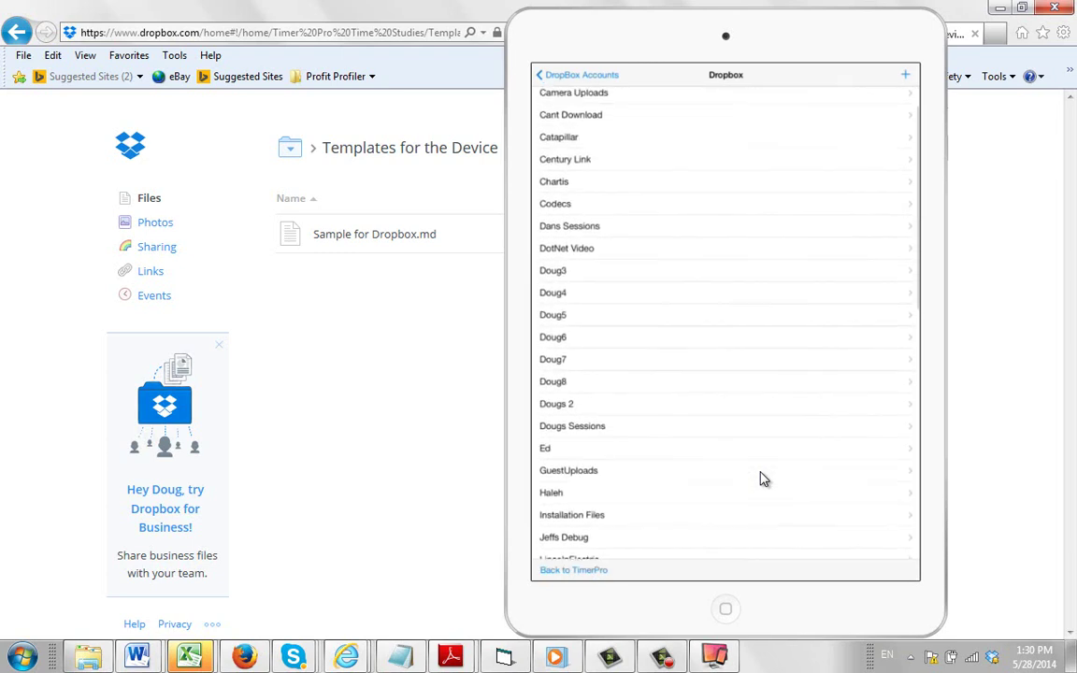
{"action": "scroll", "coordinate": [762, 479], "scroll_direction": "down", "scroll_amount": 8}
{"action": "scroll", "coordinate": [762, 479], "scroll_direction": "down", "scroll_amount": 6}
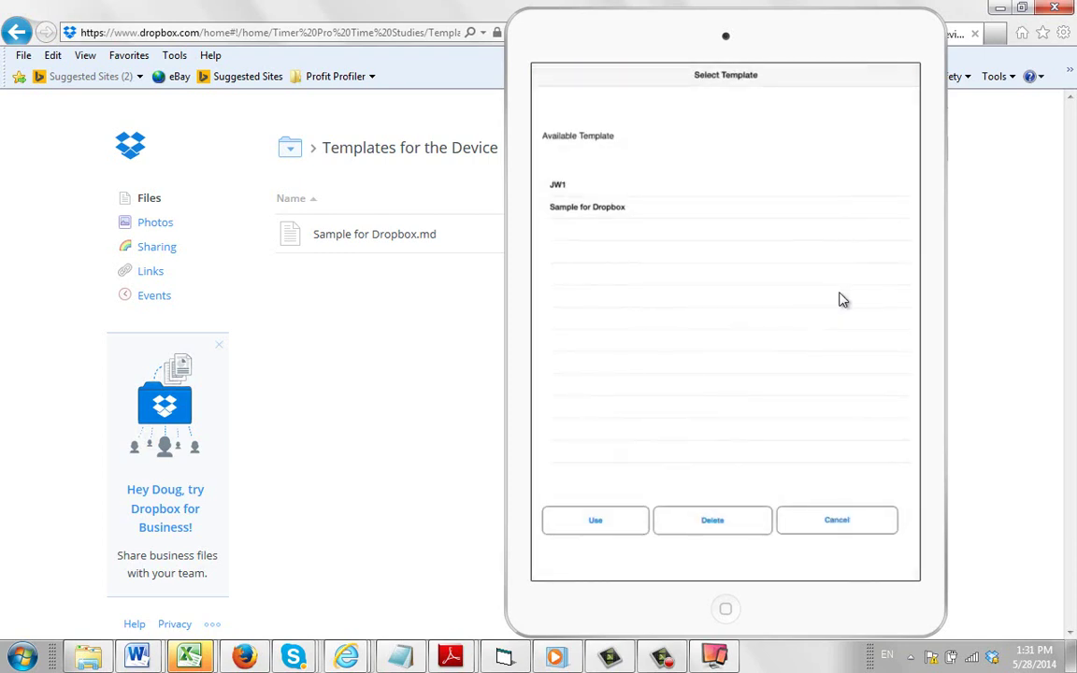
{"action": "left_click", "coordinate": [617, 215]}
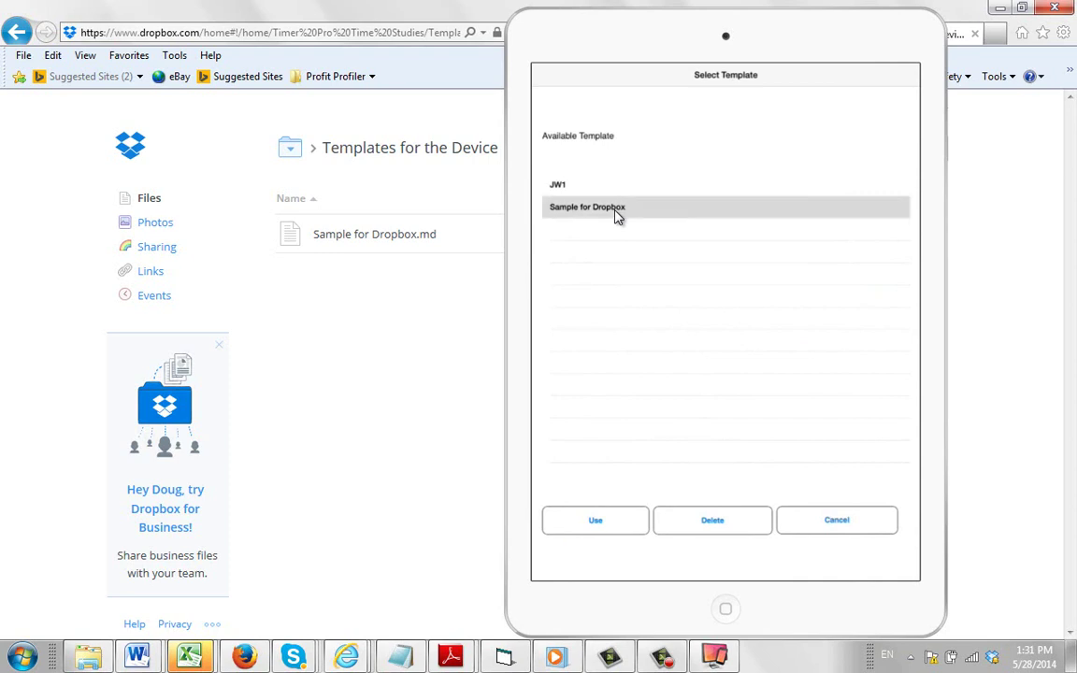
{"action": "left_click", "coordinate": [590, 533]}
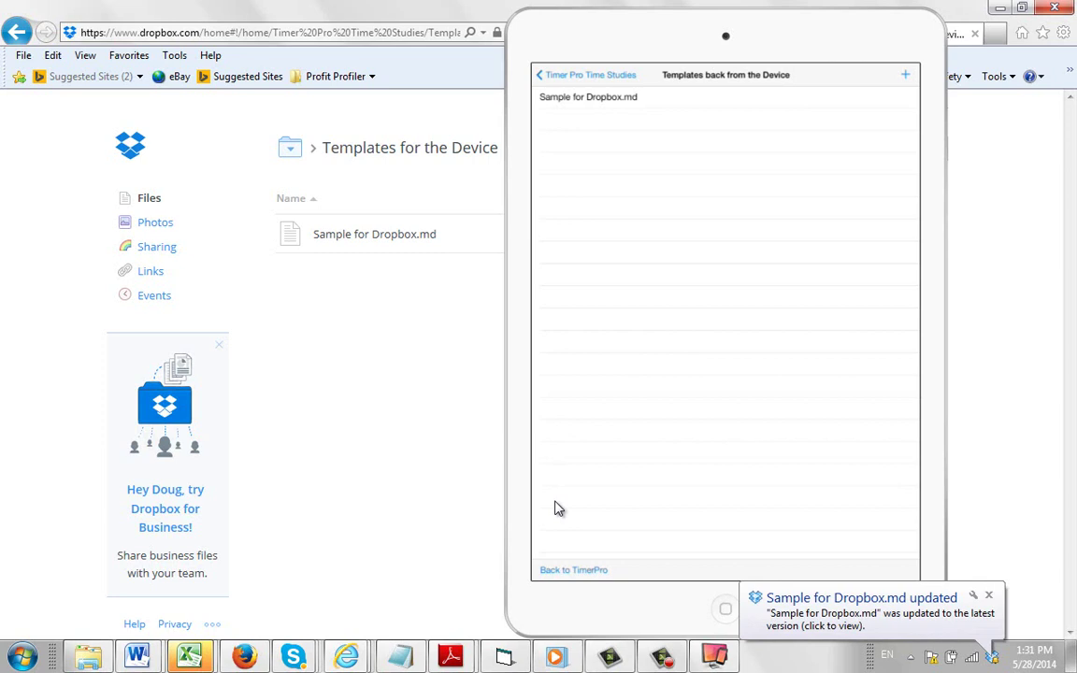
{"action": "left_click", "coordinate": [590, 573]}
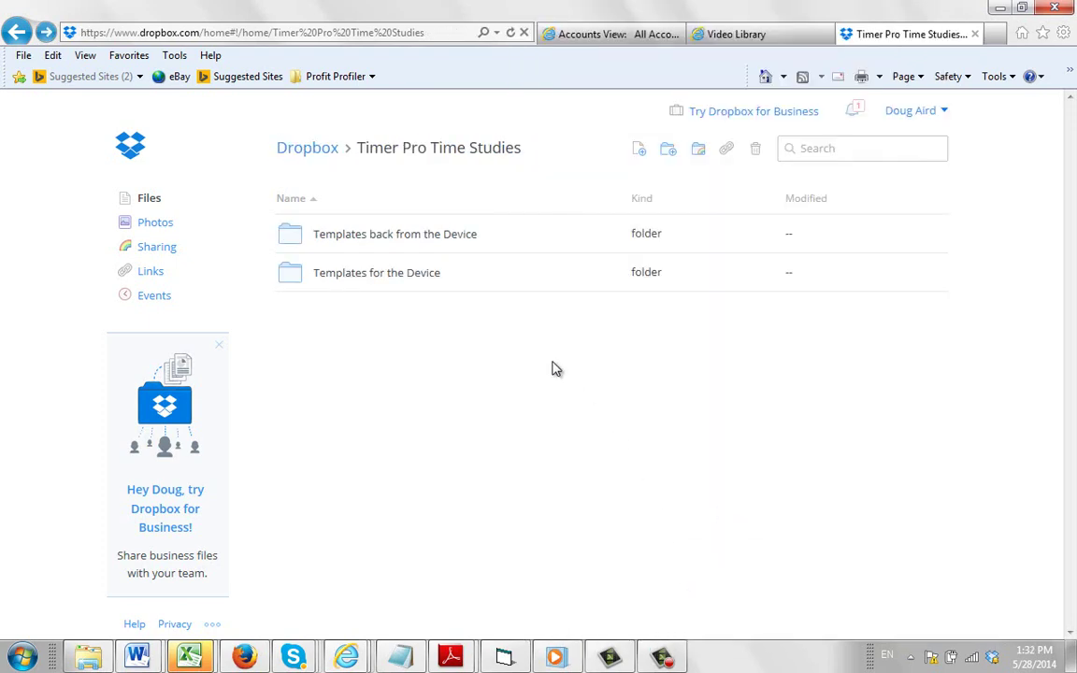
Step: Open the shared-link page of Sample for Dropbox.md in the Dropbox website's Templates back from the Device folder, without sharing it
{"action": "left_click", "coordinate": [414, 238]}
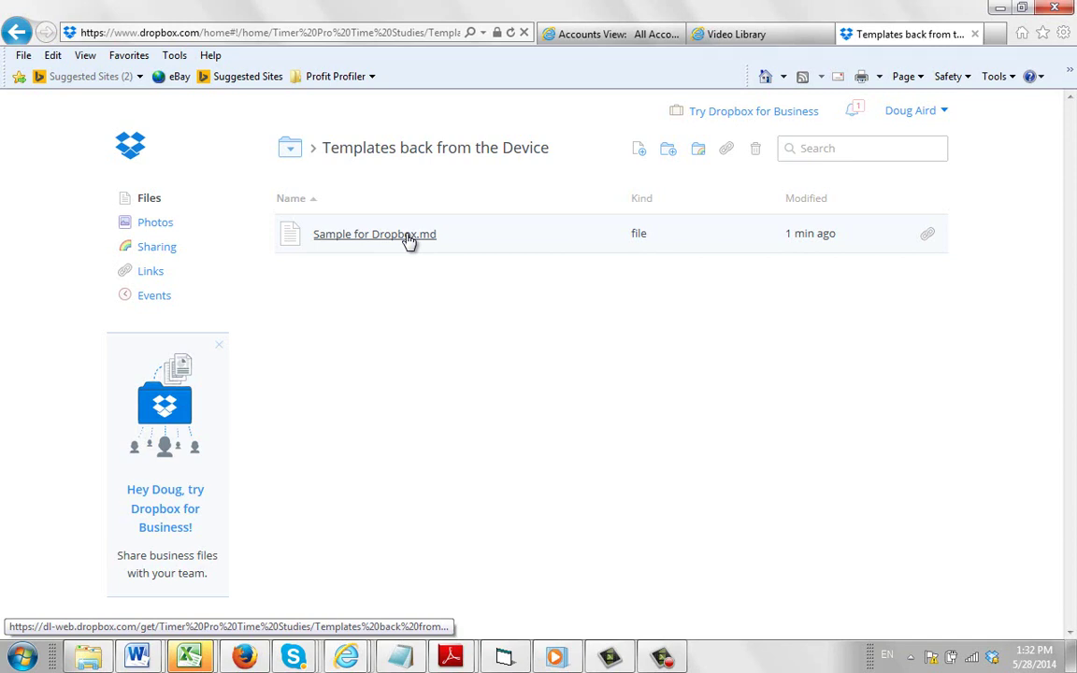
{"action": "left_click", "coordinate": [930, 237]}
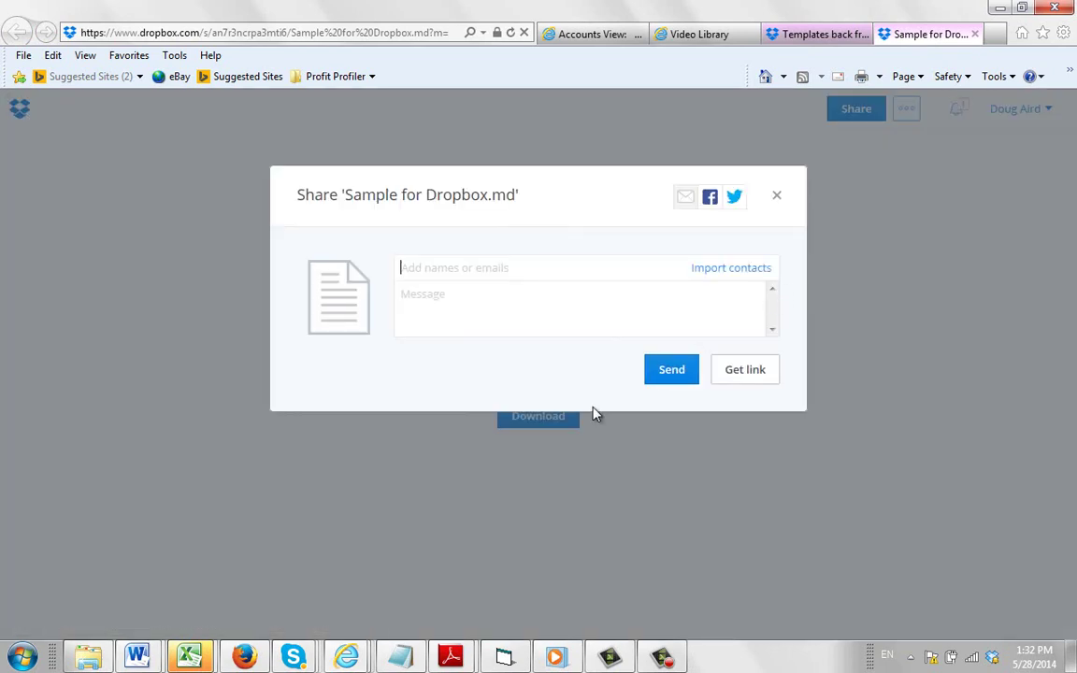
{"action": "left_click", "coordinate": [777, 196]}
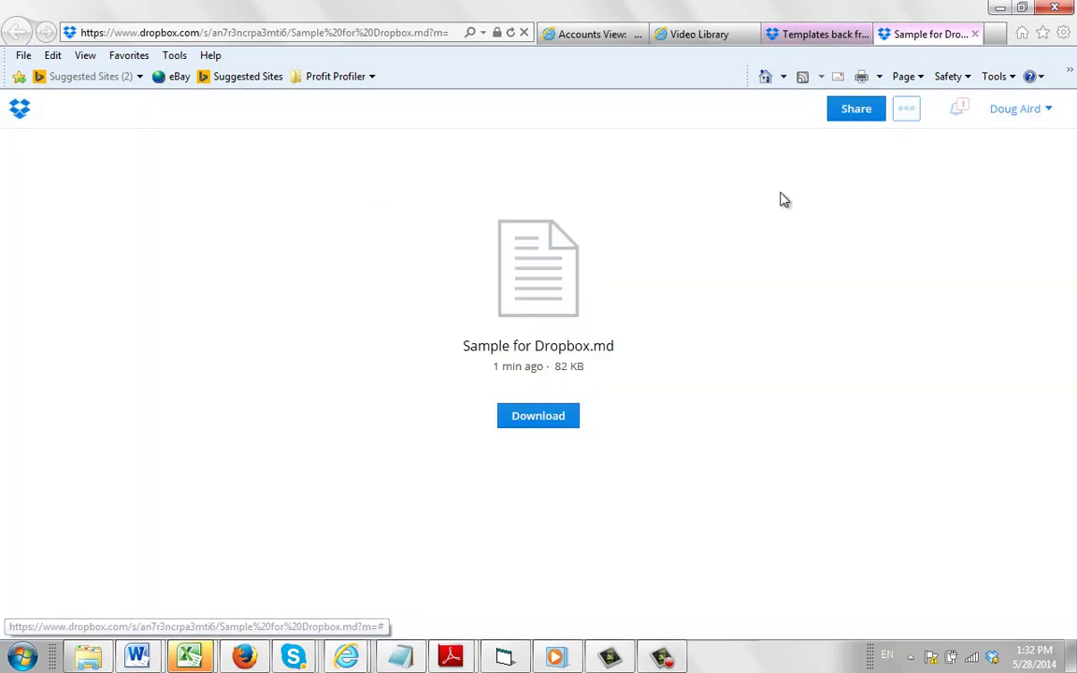
Step: Download Sample for Dropbox.md to Documents > PDA Time Studies > Templates Back From Device
{"action": "left_click", "coordinate": [537, 418]}
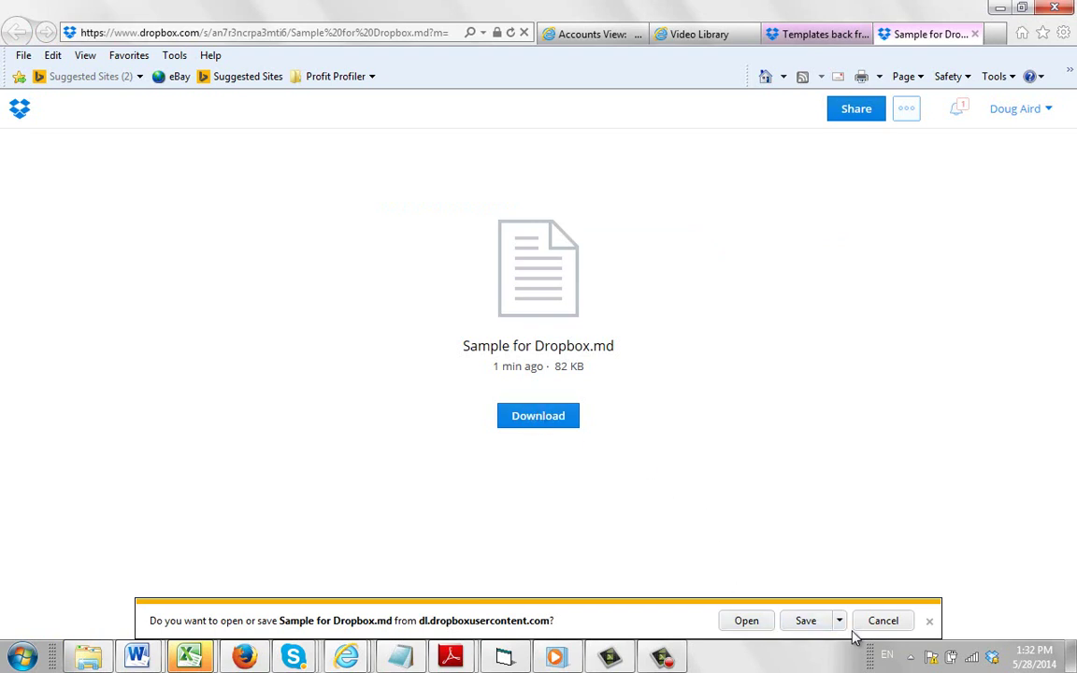
{"action": "left_click", "coordinate": [840, 621]}
{"action": "left_click", "coordinate": [886, 605]}
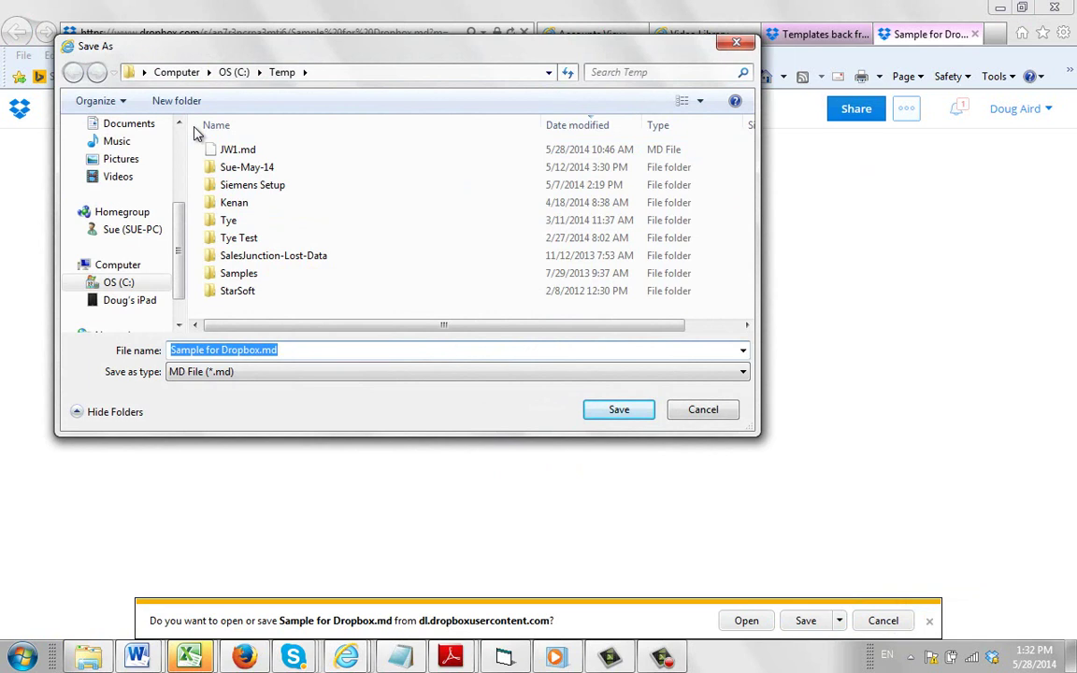
{"action": "left_click", "coordinate": [128, 124]}
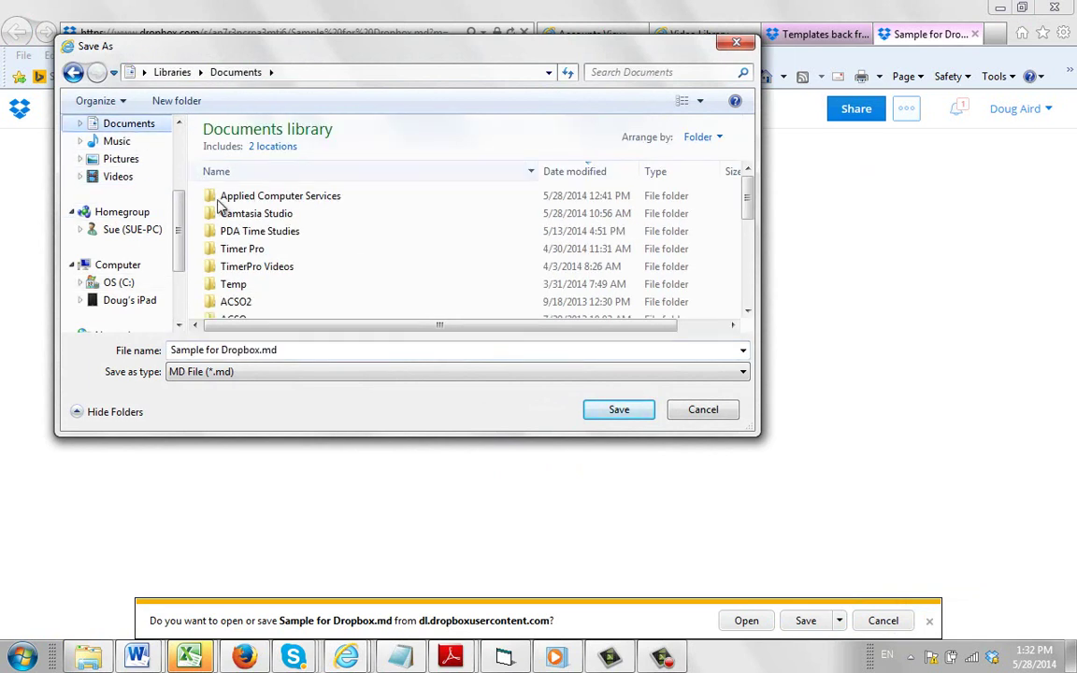
{"action": "double_click", "coordinate": [242, 233]}
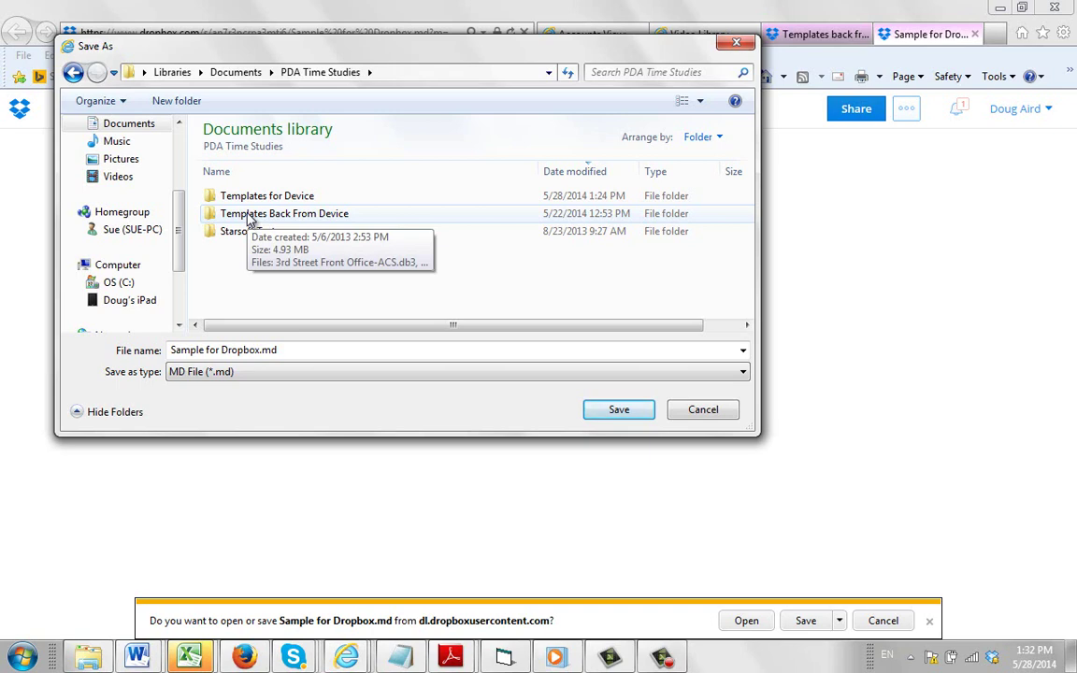
{"action": "double_click", "coordinate": [253, 215]}
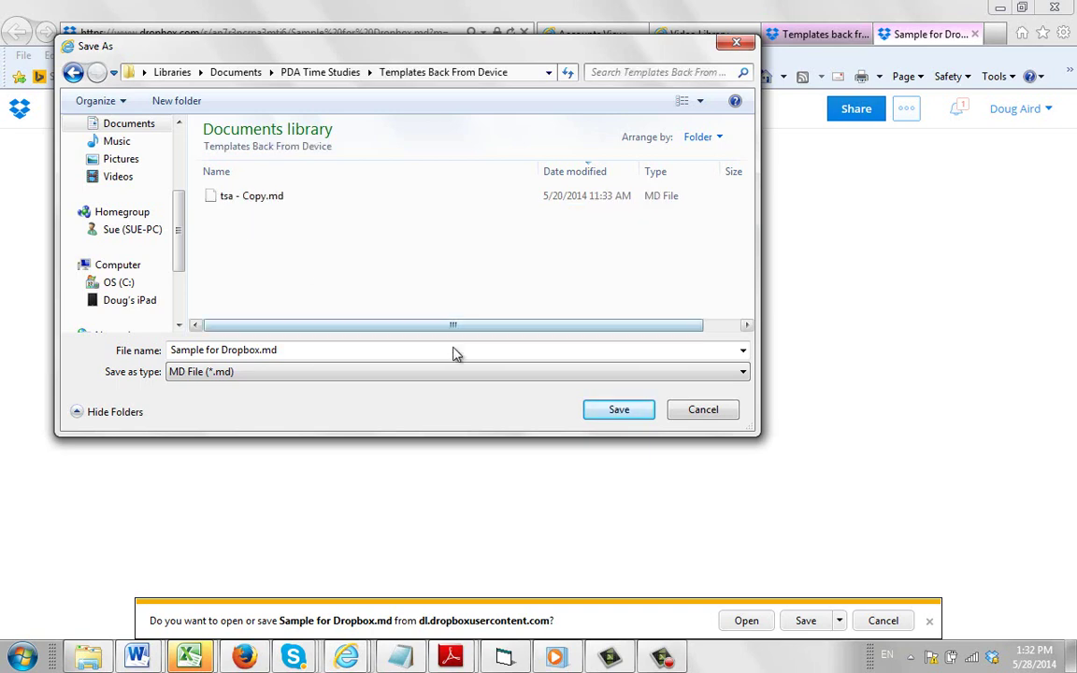
{"action": "left_click", "coordinate": [619, 412]}
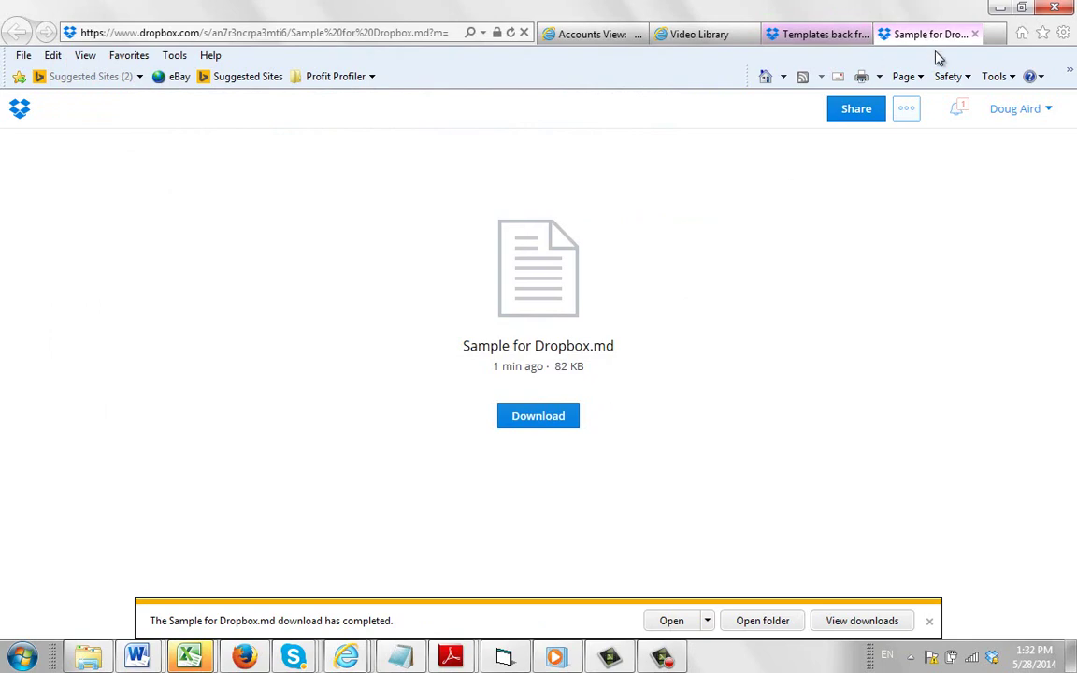
Step: Switch to the Timer Pro Professional workbook and import Sample for Dropbox.md as iPad data from PDA Time Studies > Templates Back From Device
{"action": "left_click", "coordinate": [999, 12]}
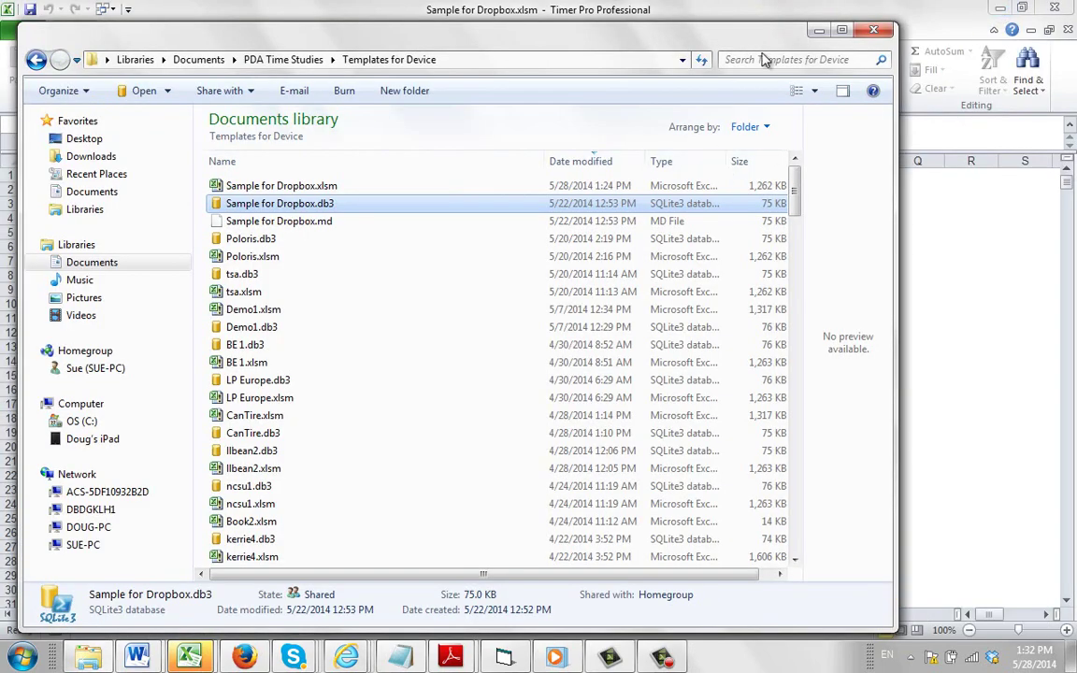
{"action": "left_click", "coordinate": [813, 29]}
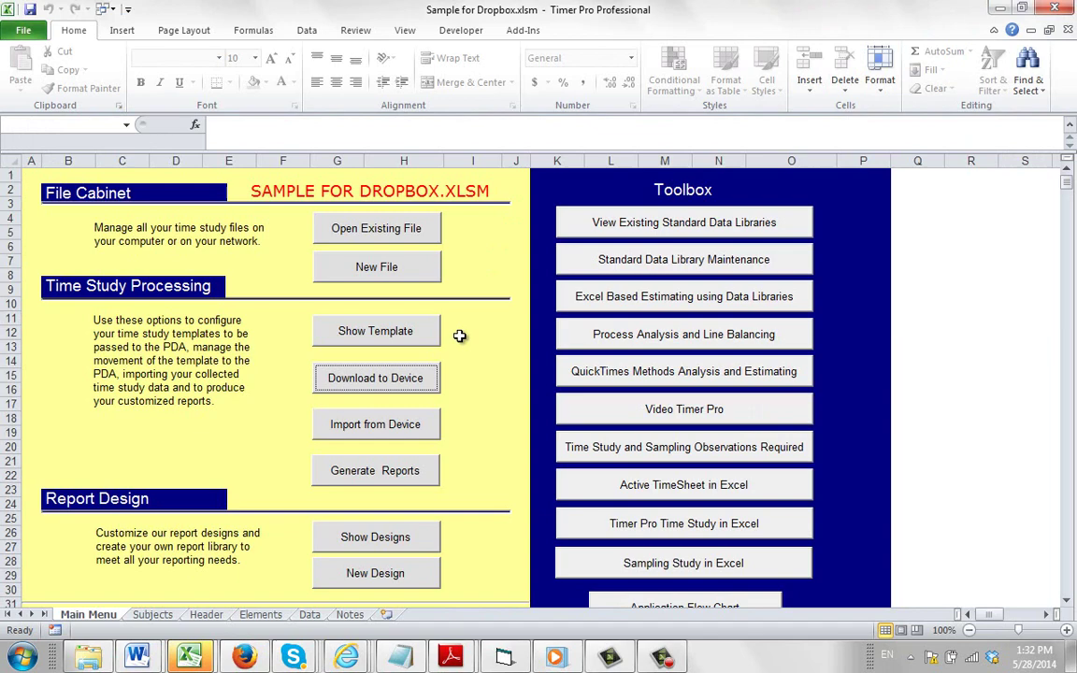
{"action": "left_click", "coordinate": [404, 428]}
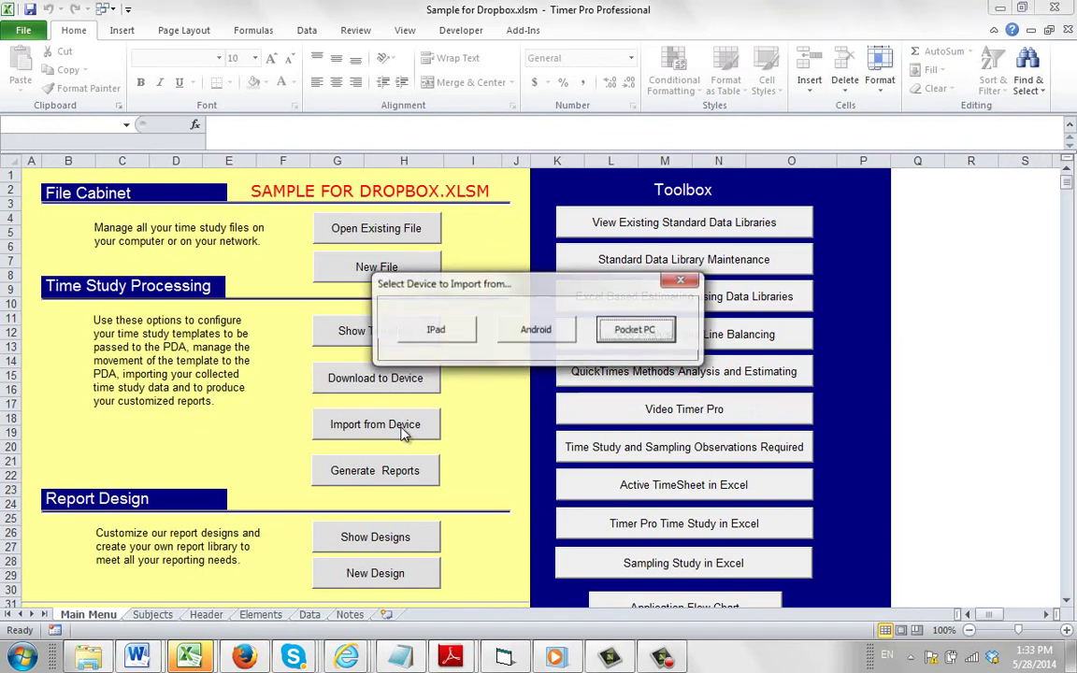
{"action": "left_click", "coordinate": [402, 299]}
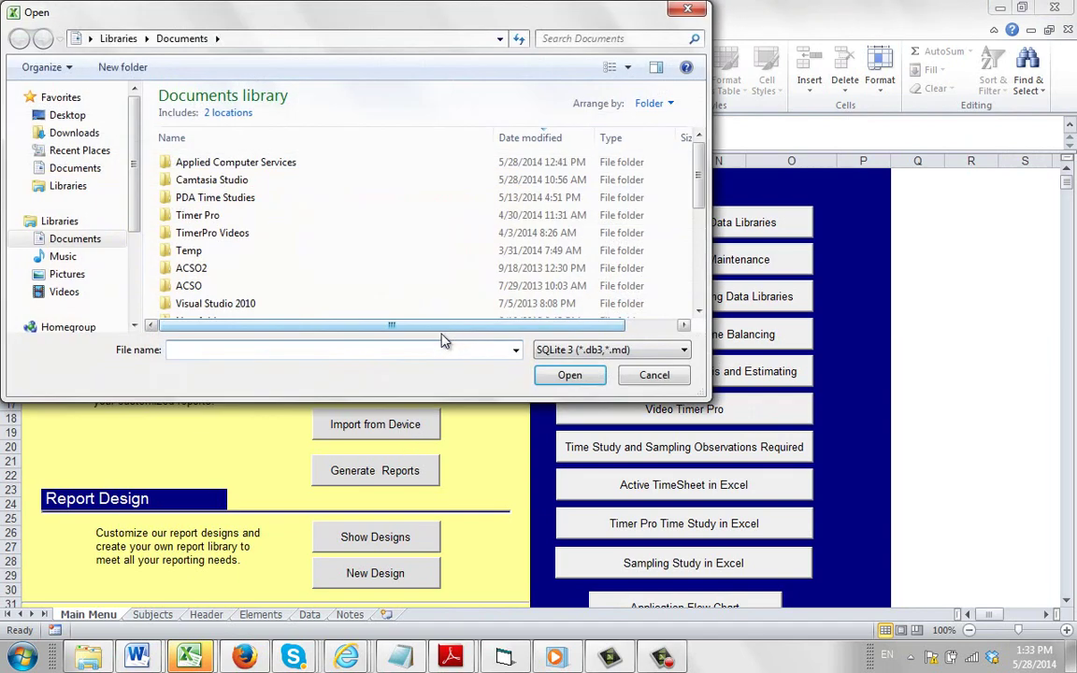
{"action": "left_click", "coordinate": [232, 202]}
{"action": "double_click", "coordinate": [232, 199]}
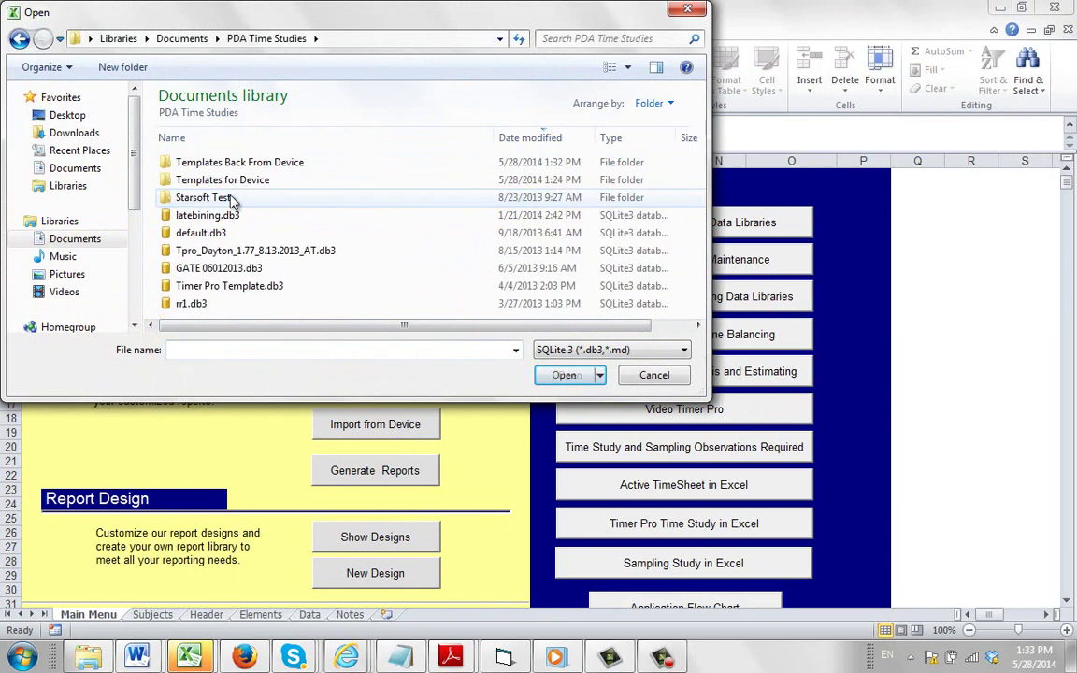
{"action": "double_click", "coordinate": [245, 163]}
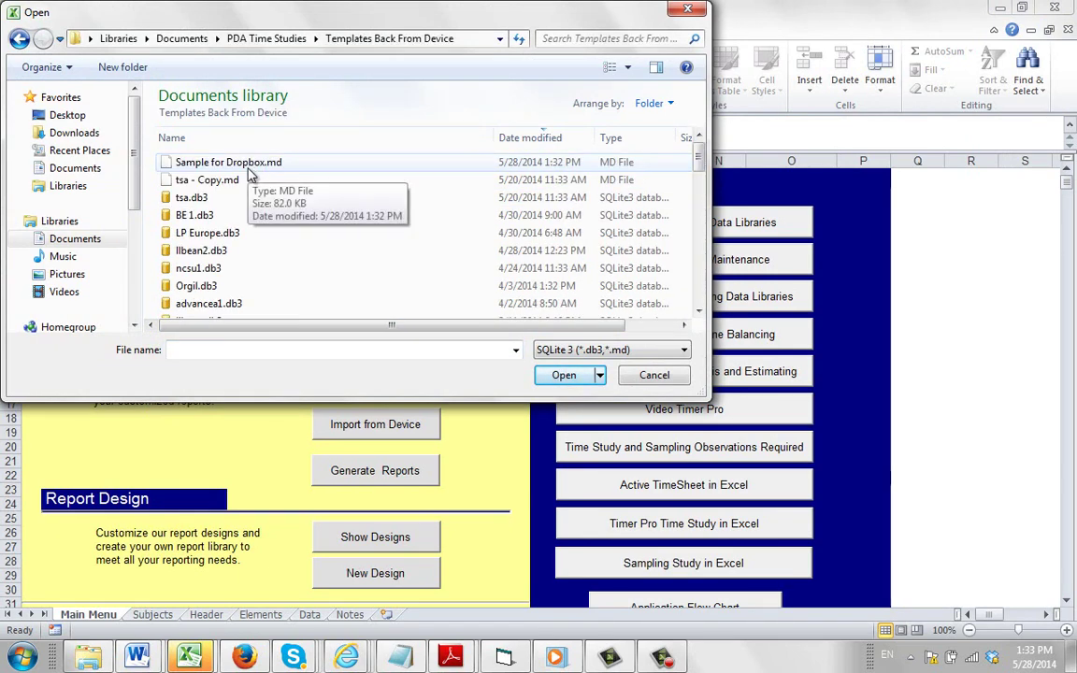
{"action": "left_click", "coordinate": [248, 165]}
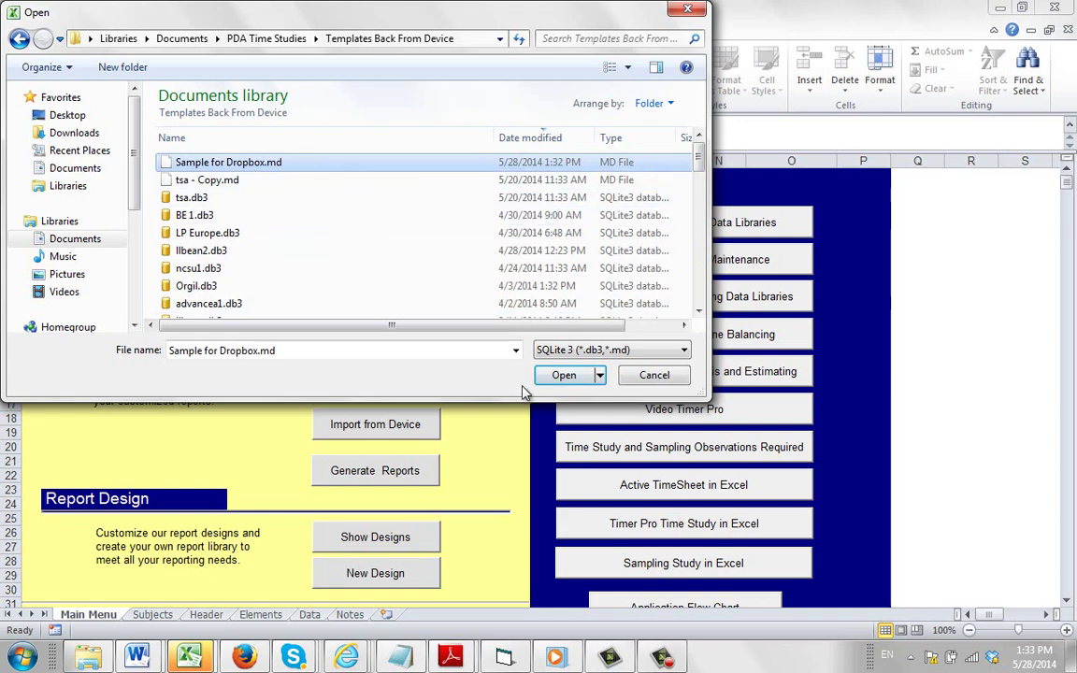
{"action": "left_click", "coordinate": [559, 378]}
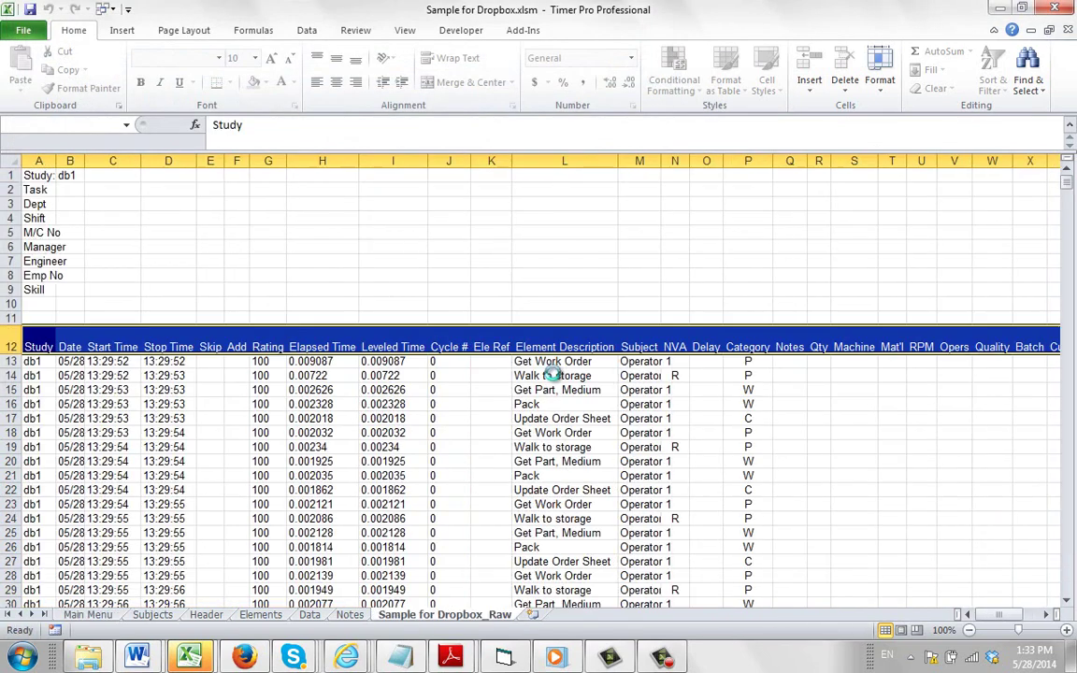
Step: Generate a report from the Sample for Dropbox_Raw data using the Time Study Summary (Design) template
{"action": "left_click", "coordinate": [1069, 605]}
{"action": "left_click_drag", "start_coordinate": [1069, 605], "coordinate": [1069, 605]}
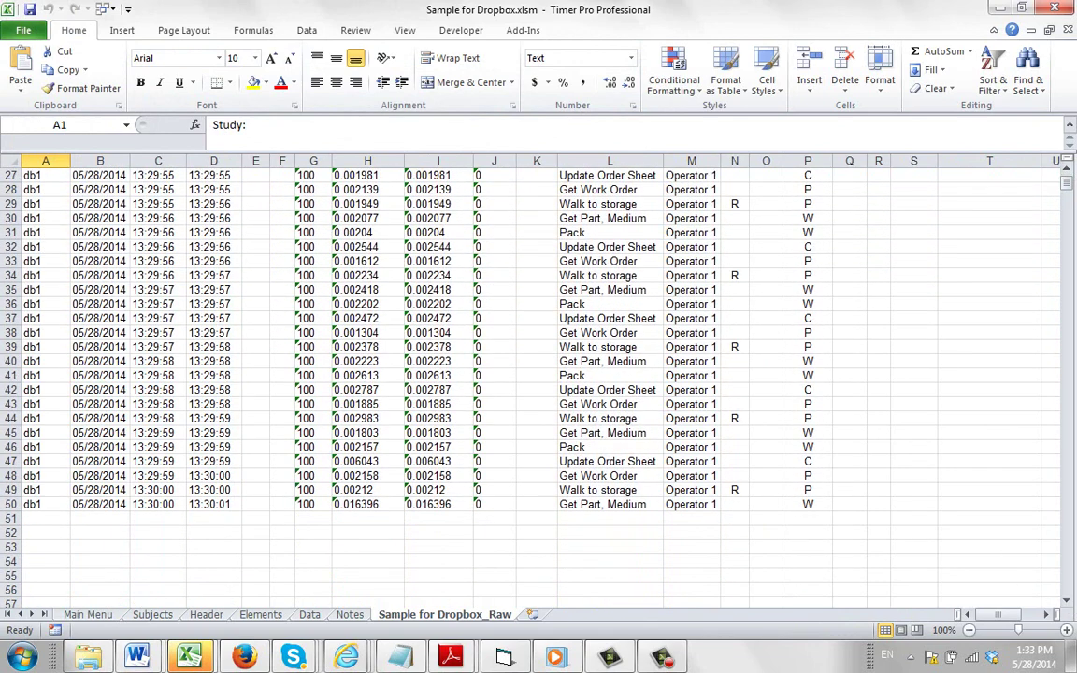
{"action": "left_click", "coordinate": [84, 615]}
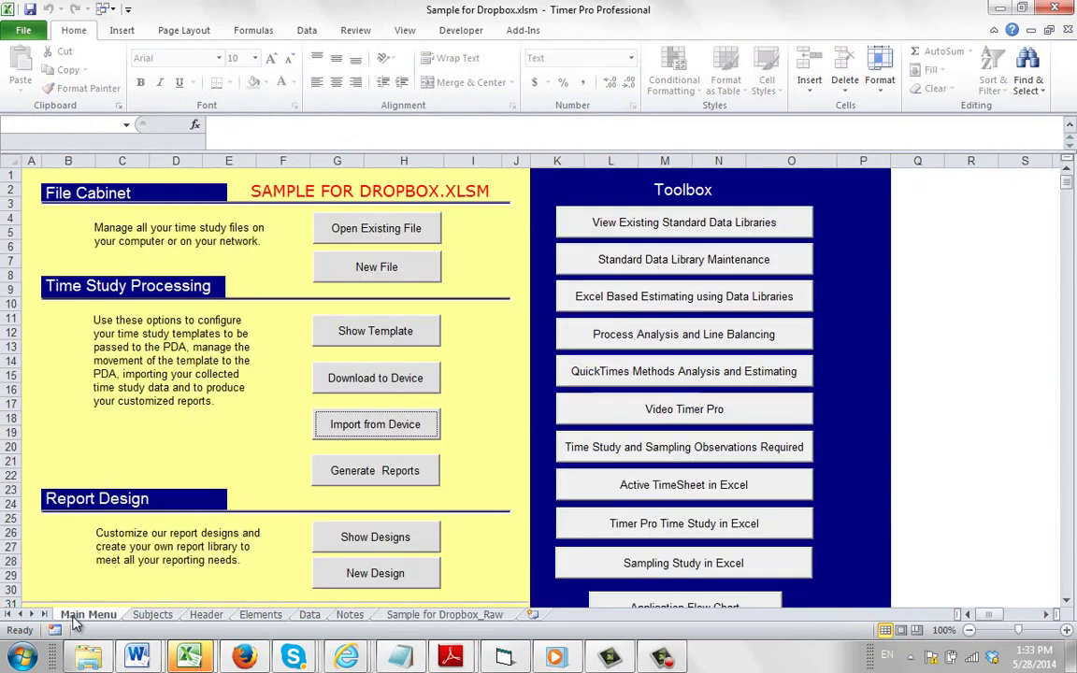
{"action": "left_click", "coordinate": [375, 473]}
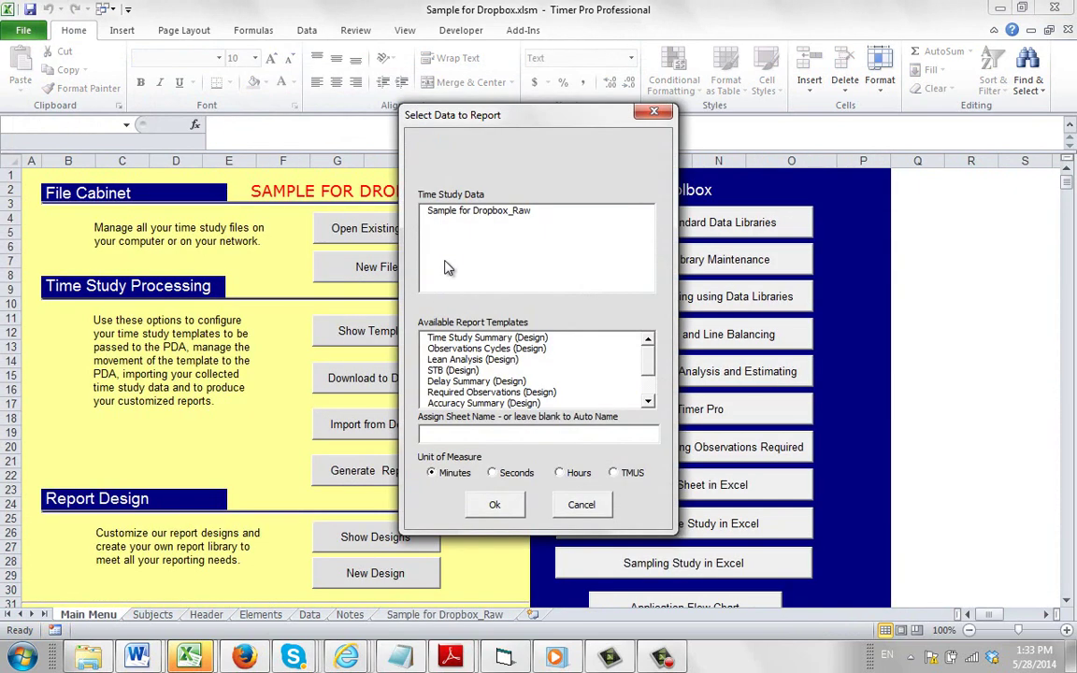
{"action": "left_click", "coordinate": [464, 213]}
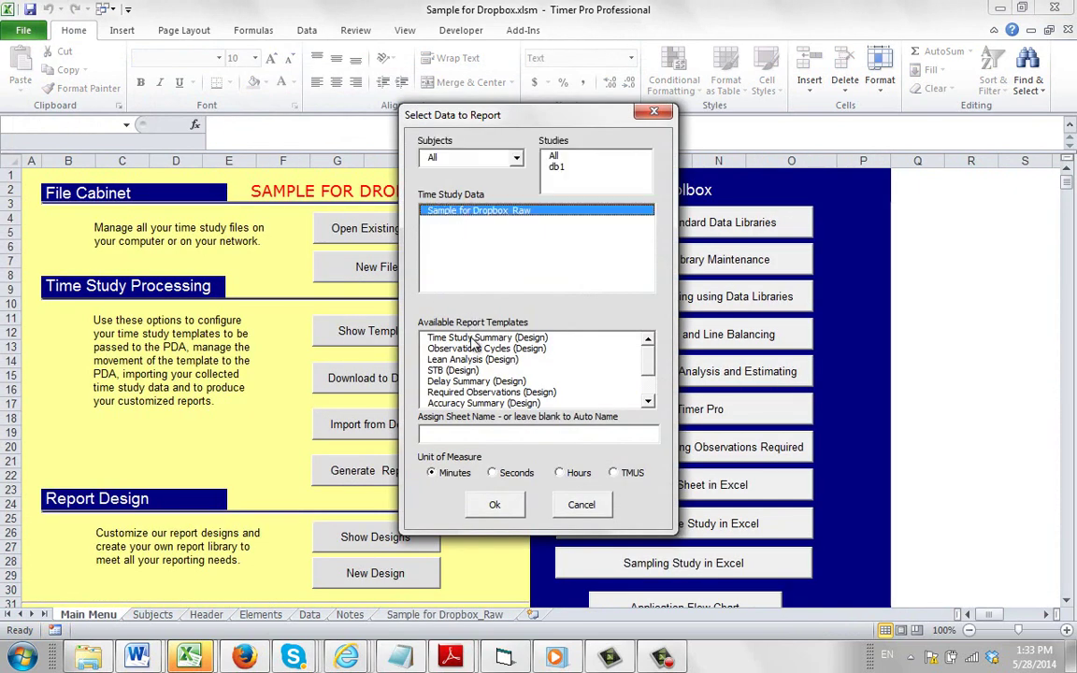
{"action": "left_click", "coordinate": [430, 338]}
{"action": "left_click", "coordinate": [494, 505]}
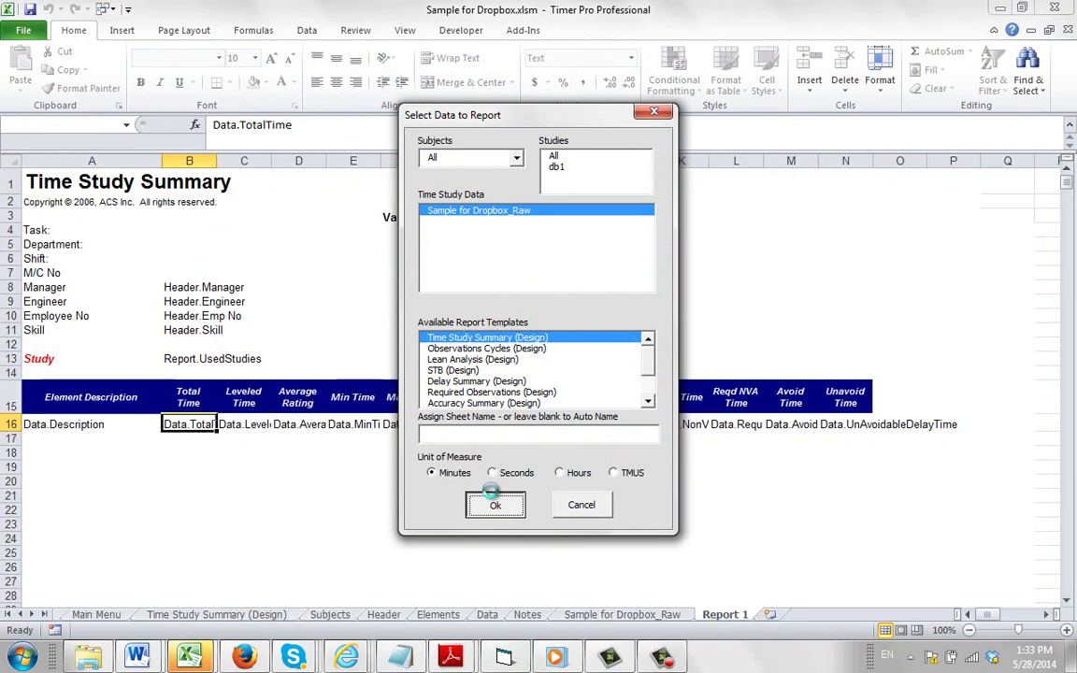